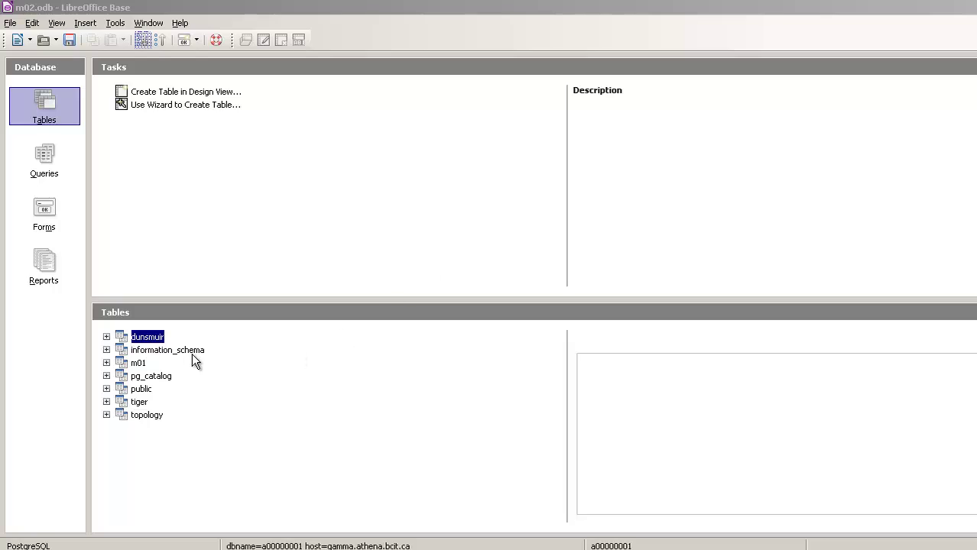
Expand the dunsmuir schema and look through its tables, including plants, gardeners and many_plots_has_many_plants.
double_click(114, 341)
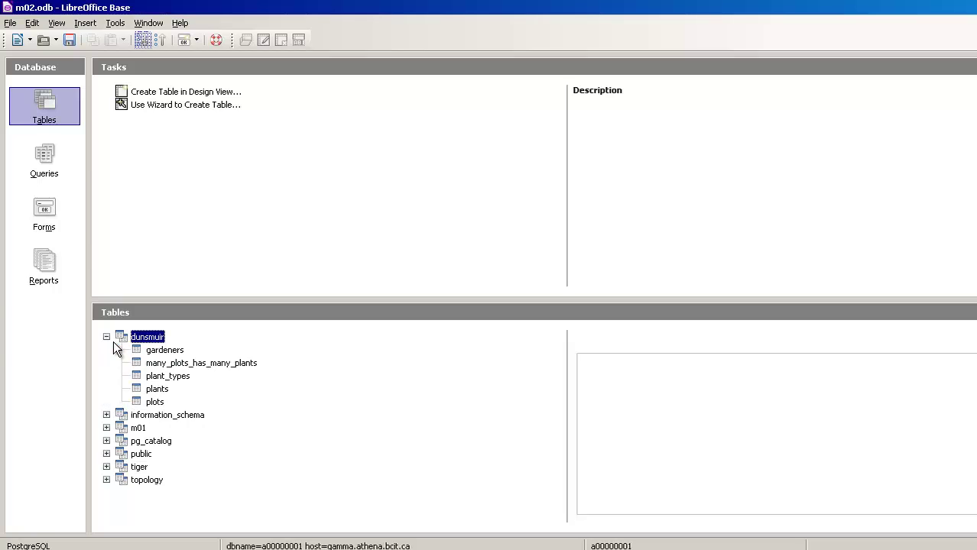
left_click(172, 399)
left_click(169, 393)
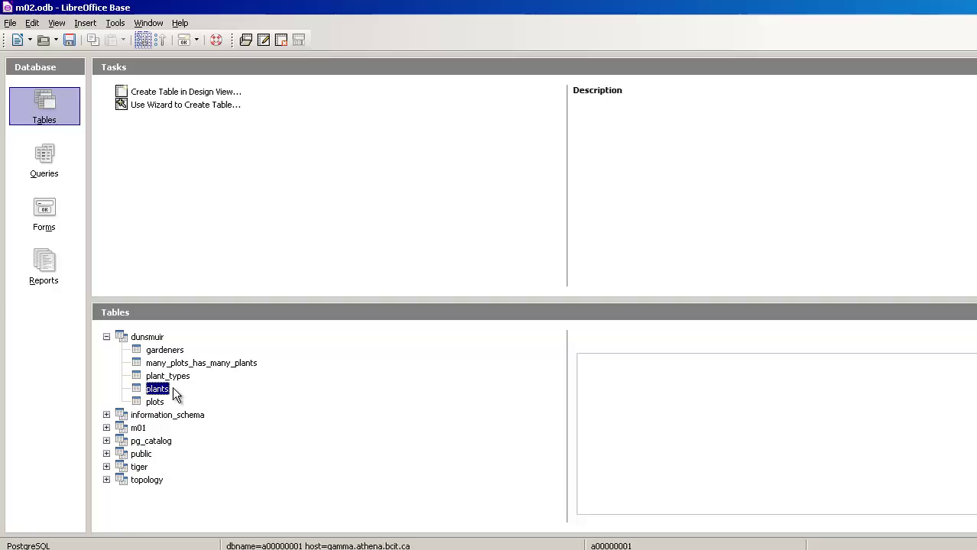
left_click(171, 371)
left_click(166, 356)
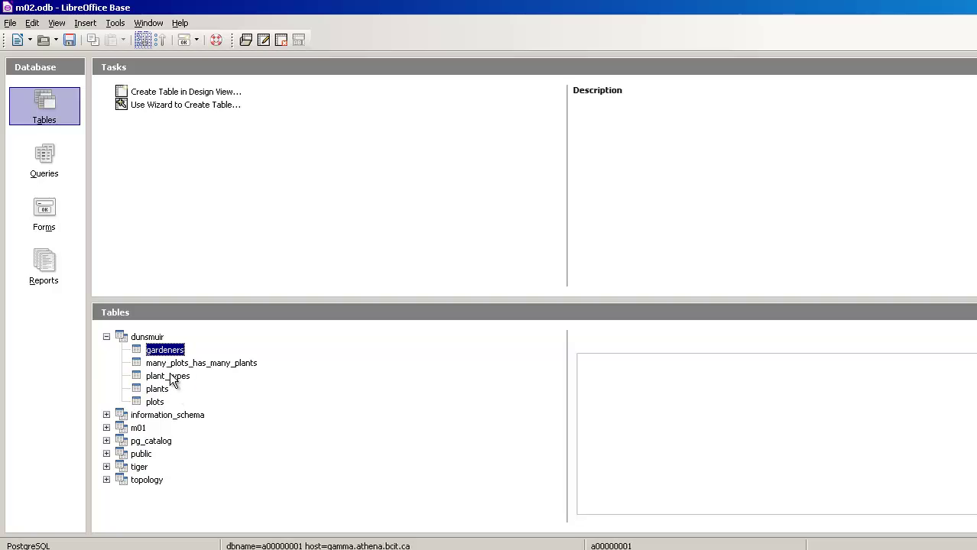
key("Down")
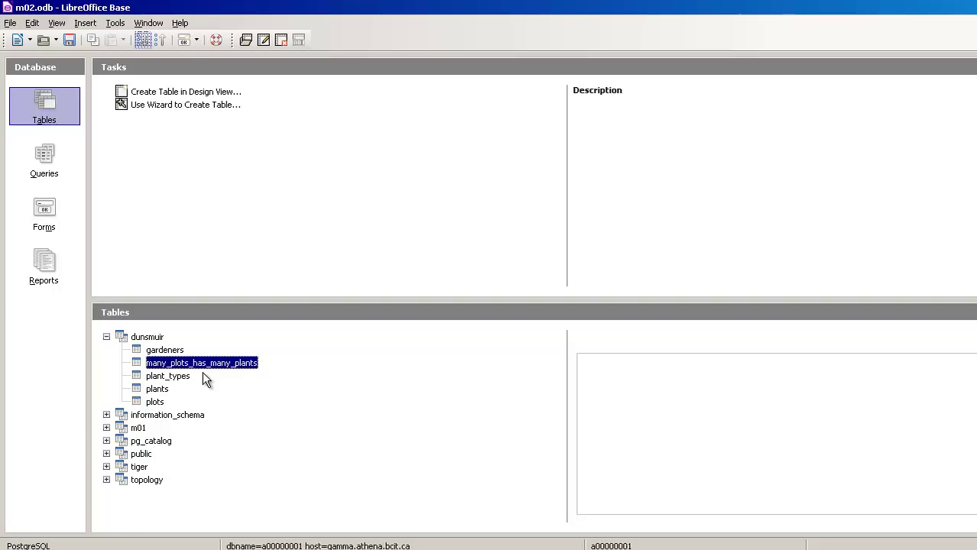
Open the database's relationship design and spread out the dunsmuir gardeners, plots, plants and plant_types tables in the empty area.
left_click(115, 23)
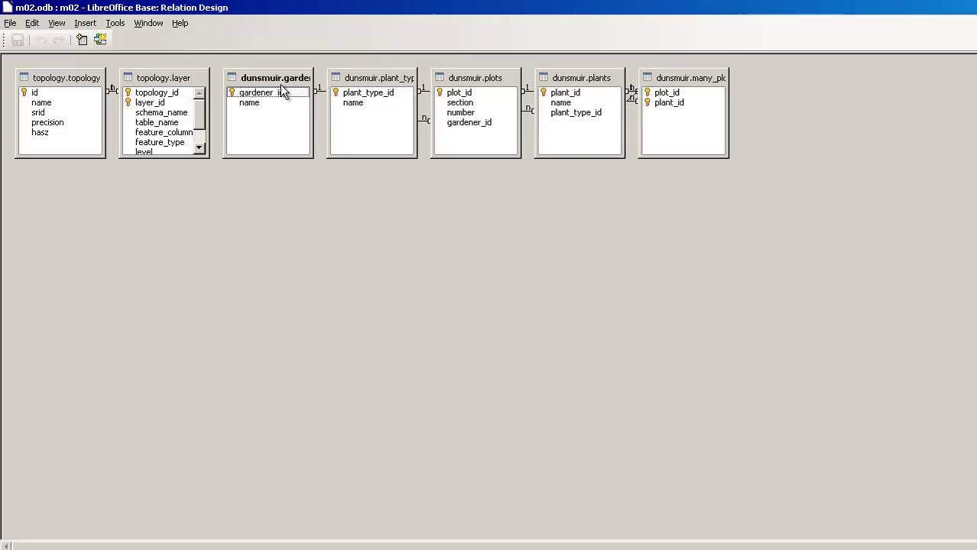
left_click_drag(283, 92, 102, 196)
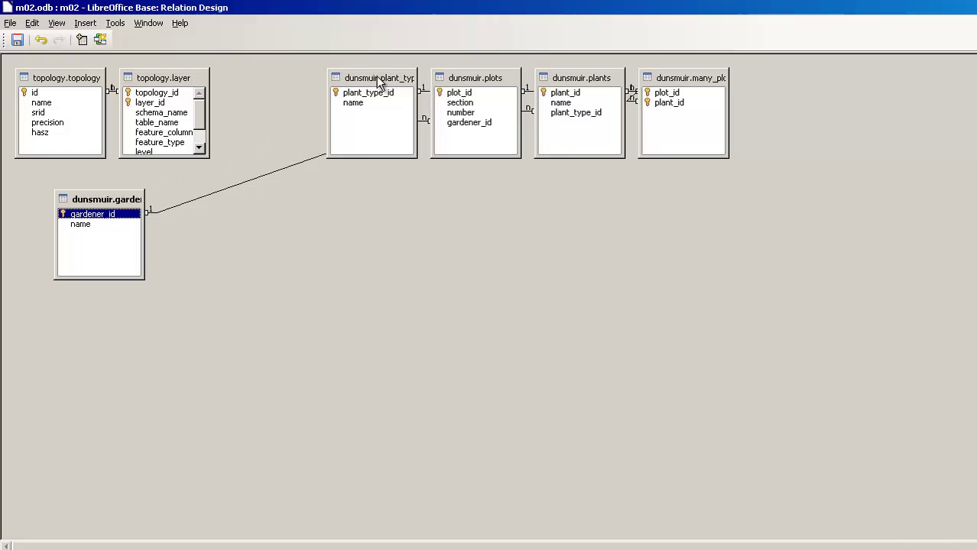
left_click_drag(380, 82, 368, 298)
left_click_drag(464, 87, 318, 153)
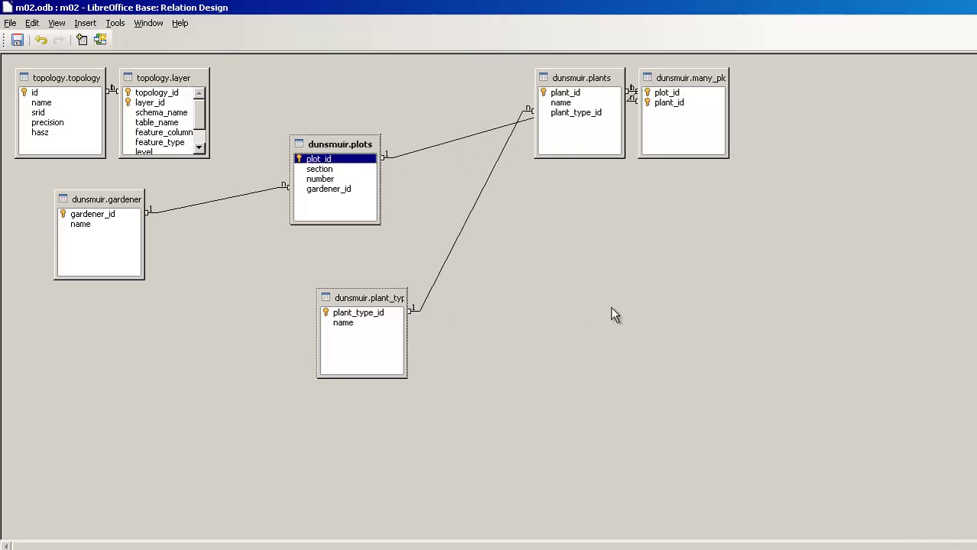
left_click_drag(401, 299, 697, 275)
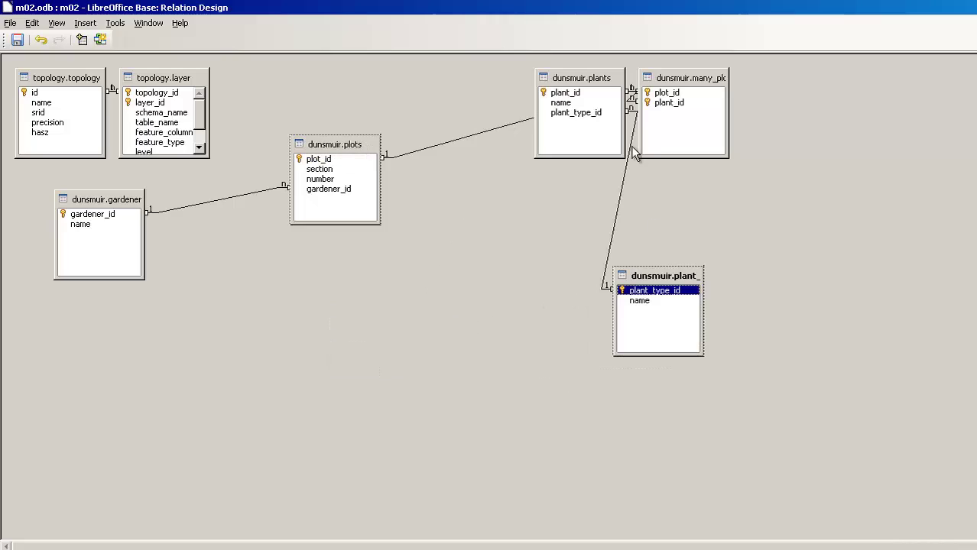
left_click_drag(575, 71, 499, 268)
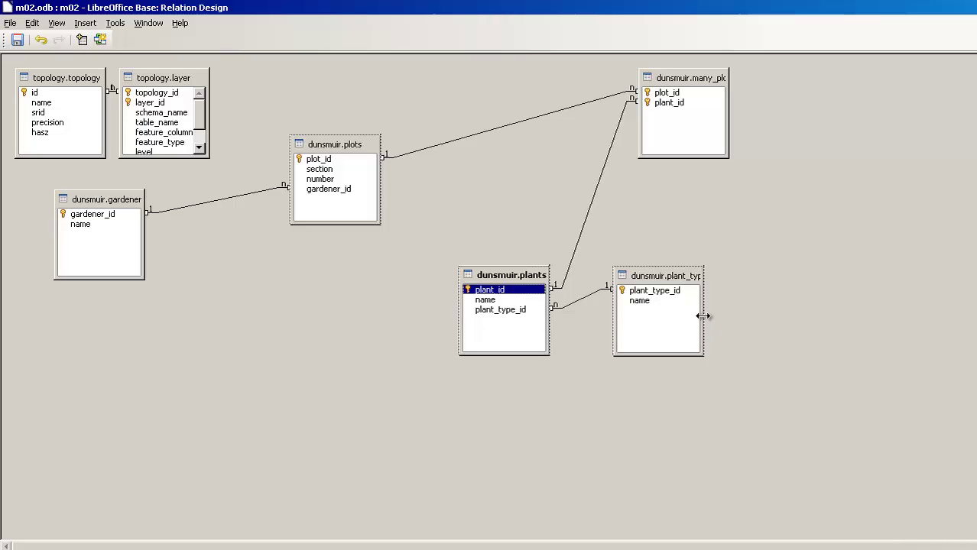
Widen plant_types and many_plots_has_many_plants to fit their full names, and reposition the linking table, plants and plots.
left_click_drag(704, 315, 786, 321)
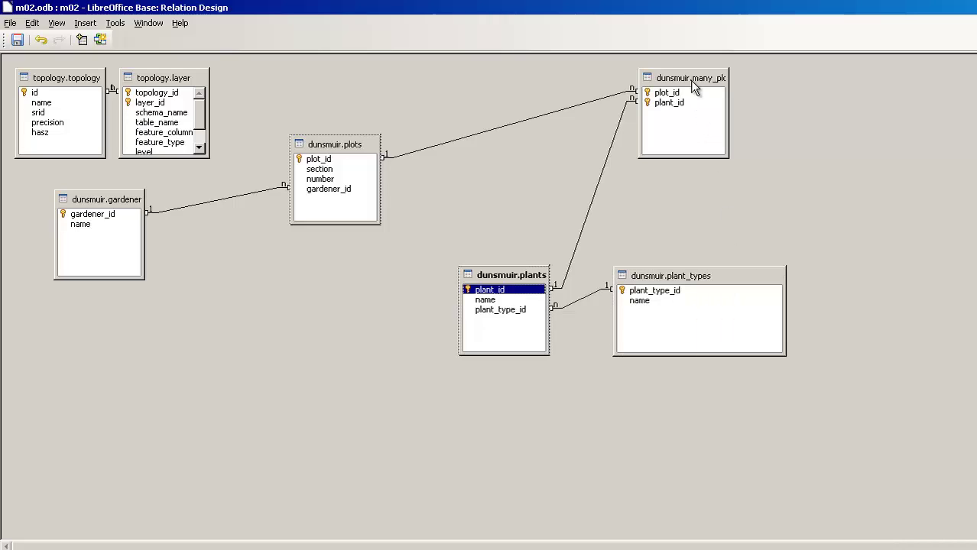
left_click_drag(690, 81, 650, 132)
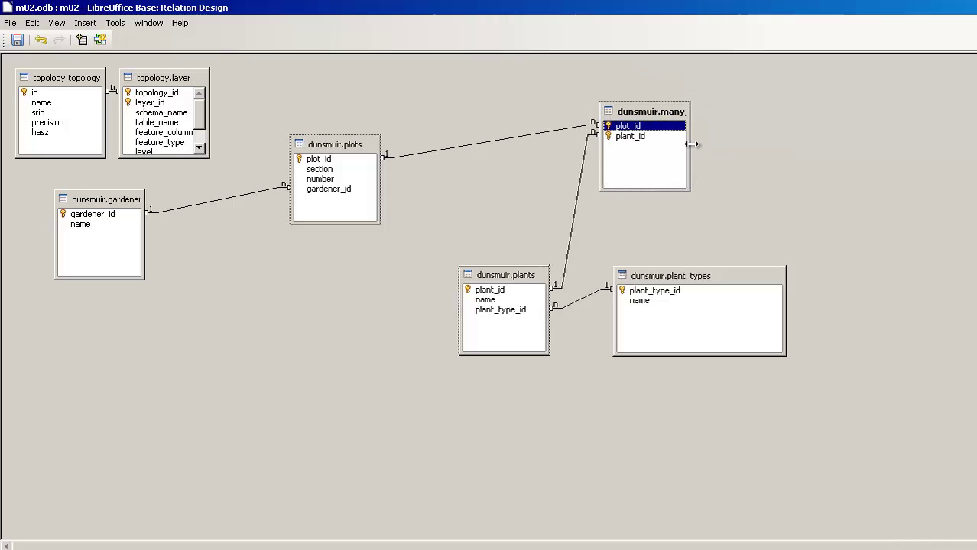
left_click_drag(690, 159, 811, 151)
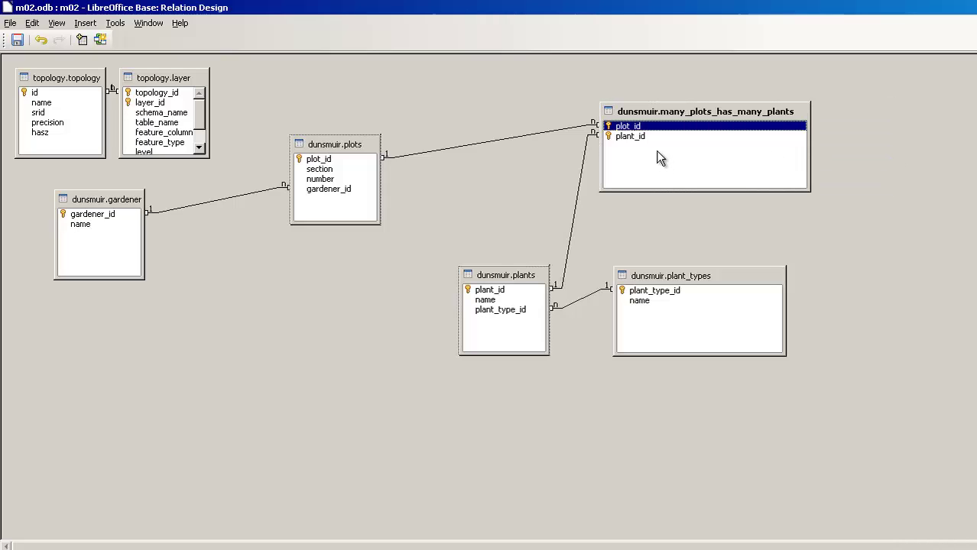
left_click_drag(489, 280, 482, 233)
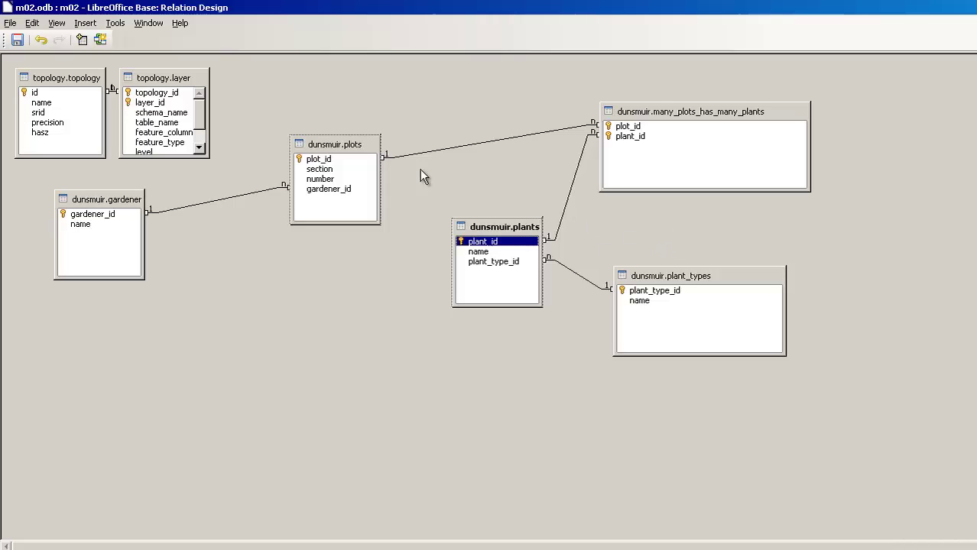
left_click_drag(334, 145, 355, 135)
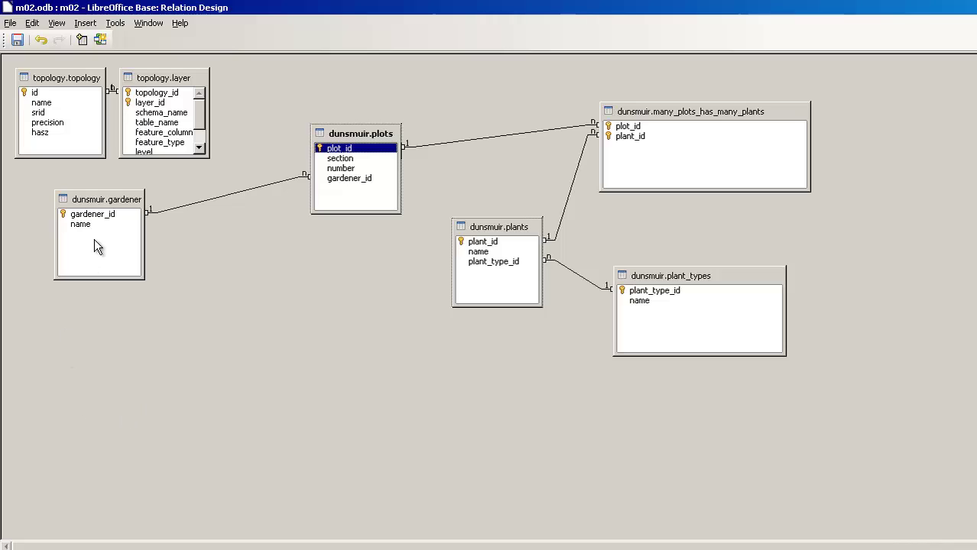
Shift many_plots_has_many_plants and plants closer to the plots table, keeping their relationship lines clear of the table boxes.
left_click(98, 204)
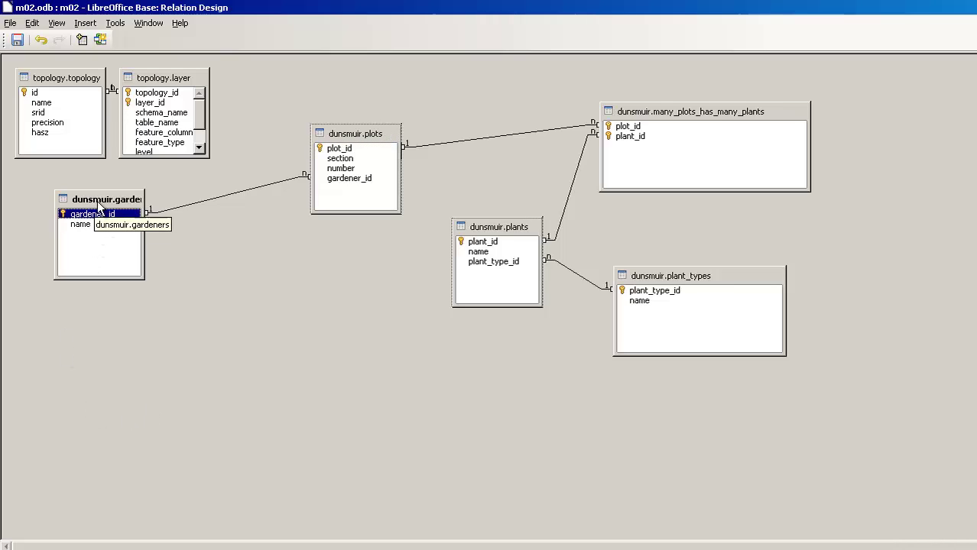
left_click(710, 282)
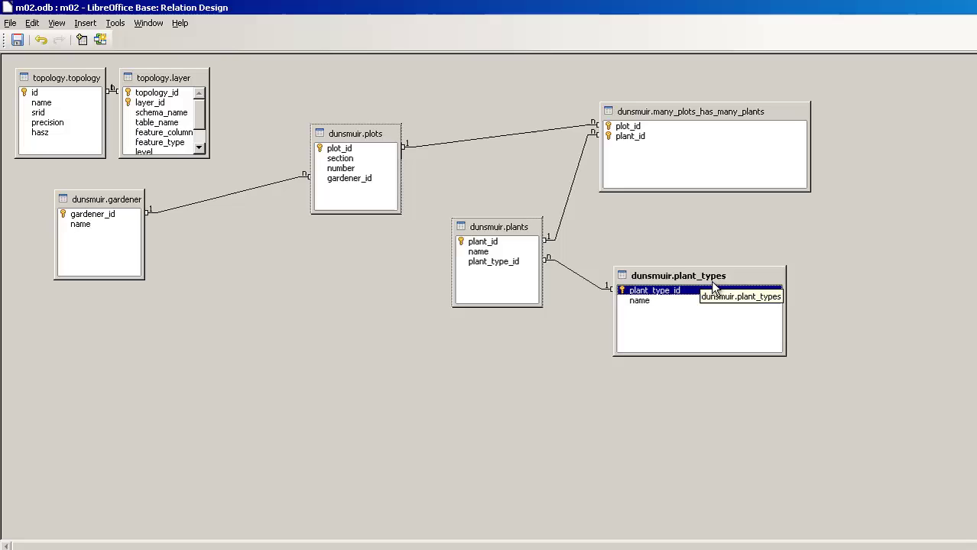
left_click_drag(662, 109, 609, 99)
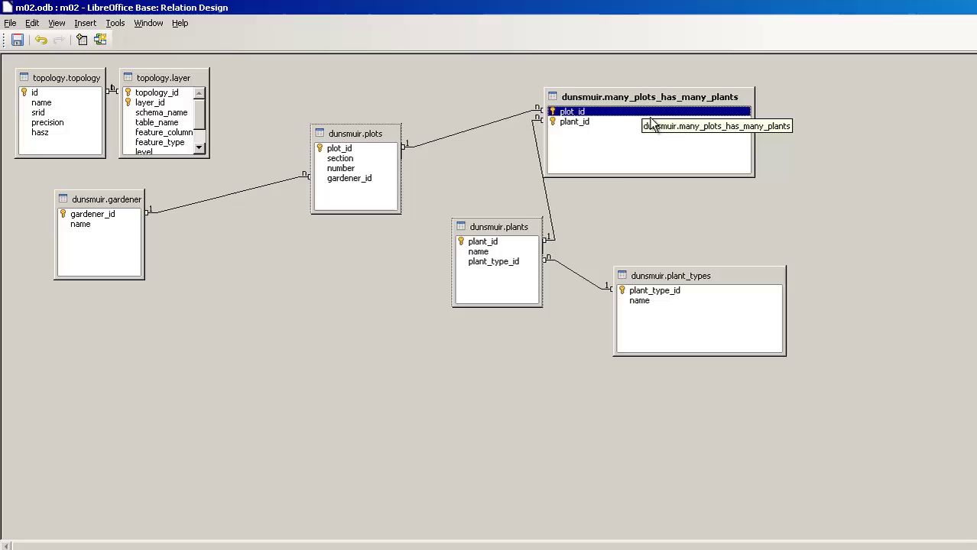
left_click_drag(510, 226, 462, 239)
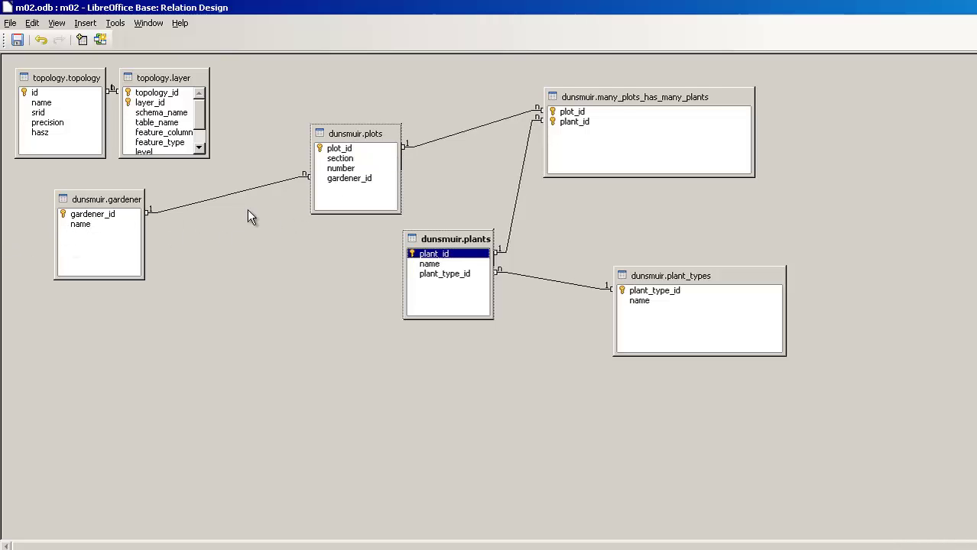
Examine the primary and foreign key links among gardeners, plots, plants, plant_types and the many_plots_has_many_plants linking table.
left_click(351, 181)
left_click(93, 214)
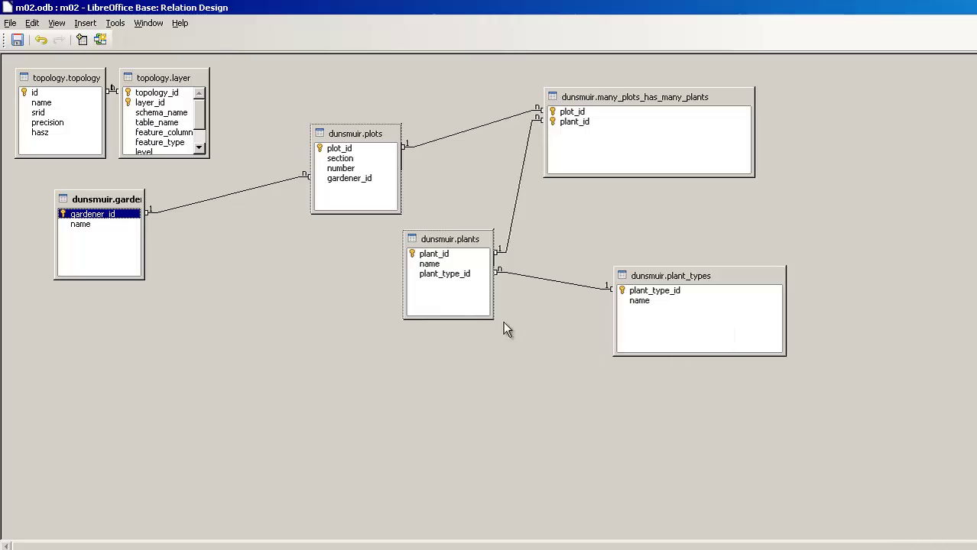
left_click(461, 242)
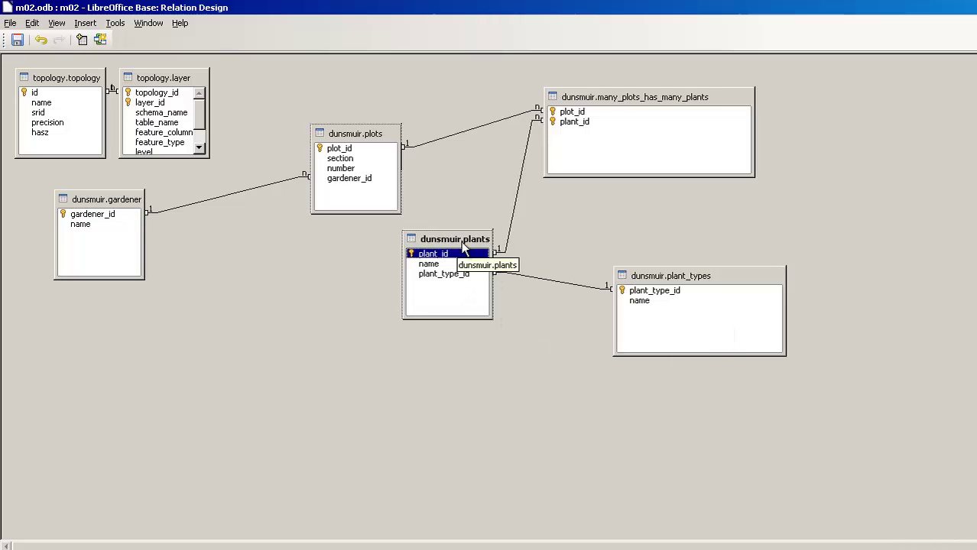
left_click(431, 274)
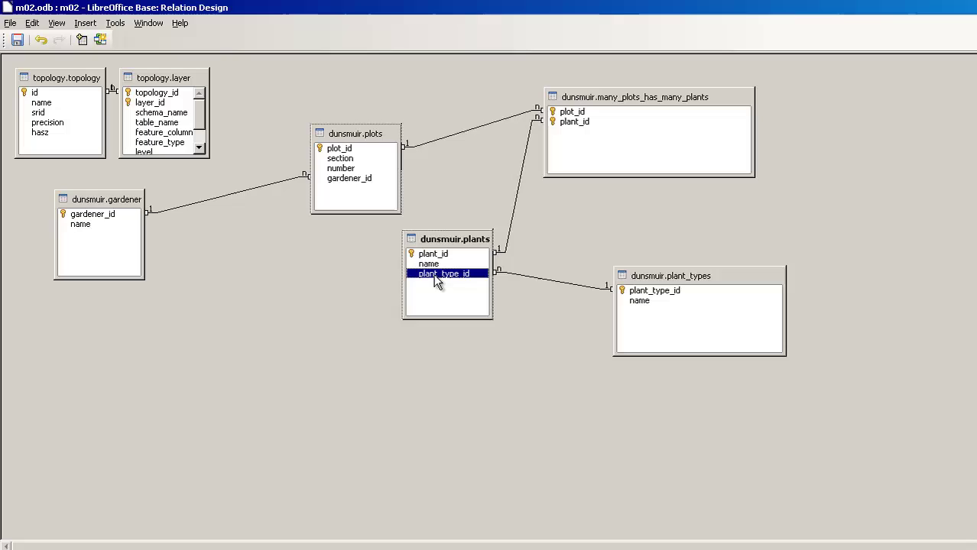
left_click(661, 291)
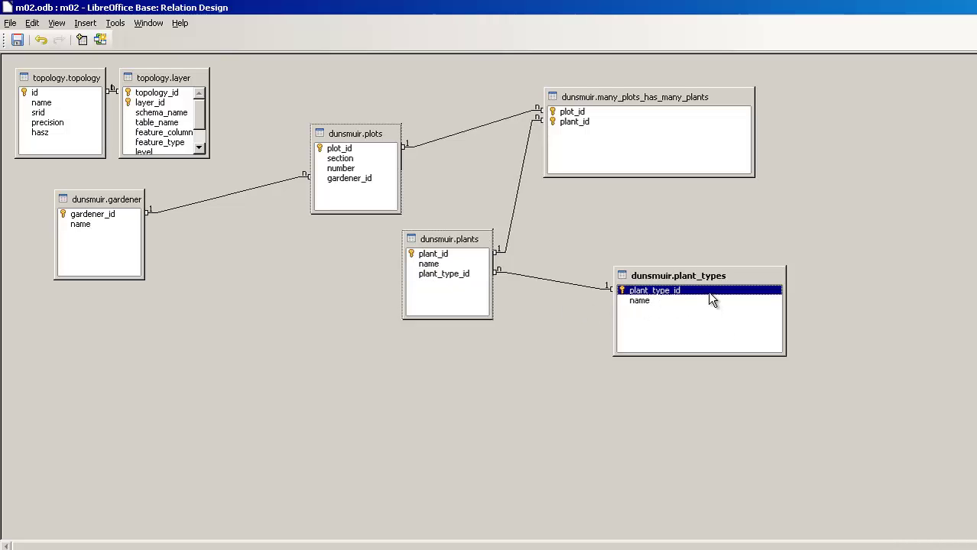
left_click(650, 101)
left_click(477, 243)
left_click(369, 137)
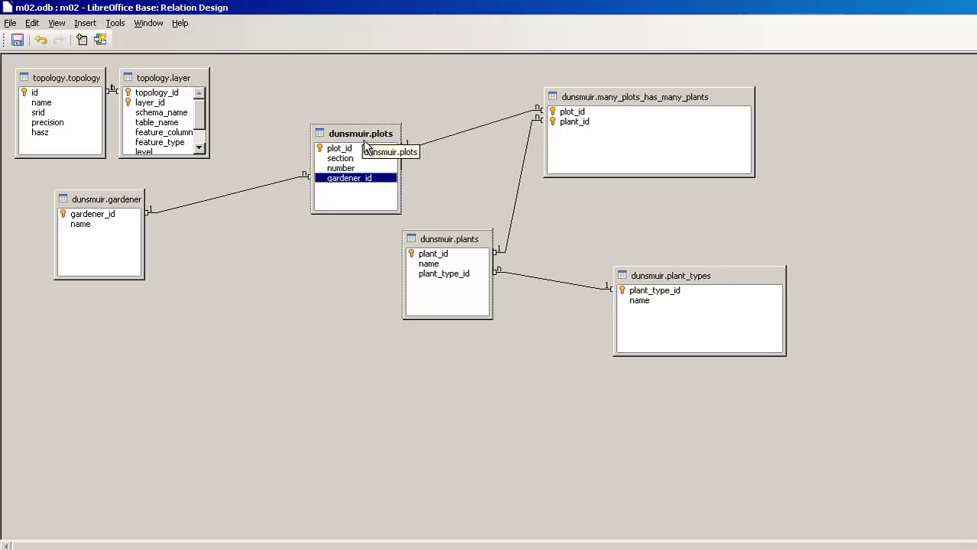
left_click(451, 240)
left_click(360, 134)
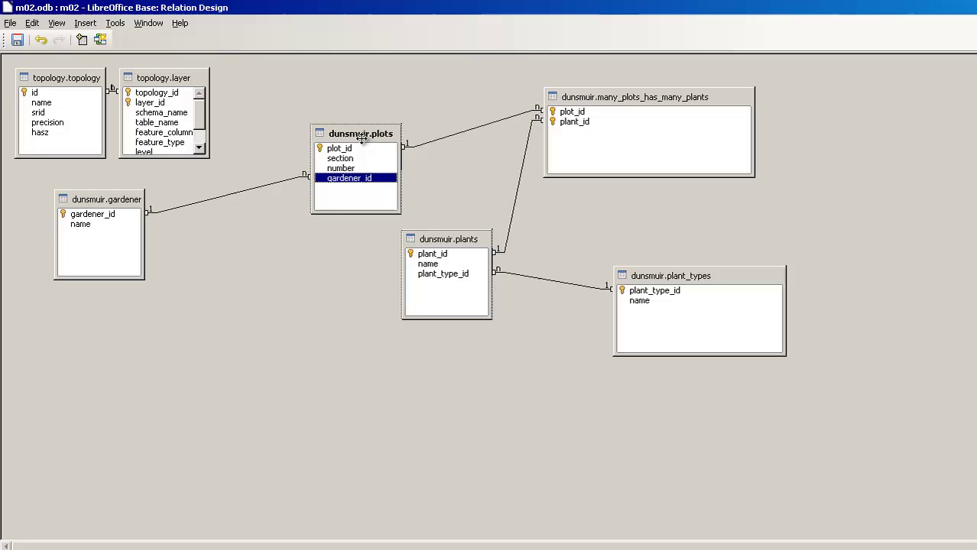
left_click(118, 213)
left_click(666, 279)
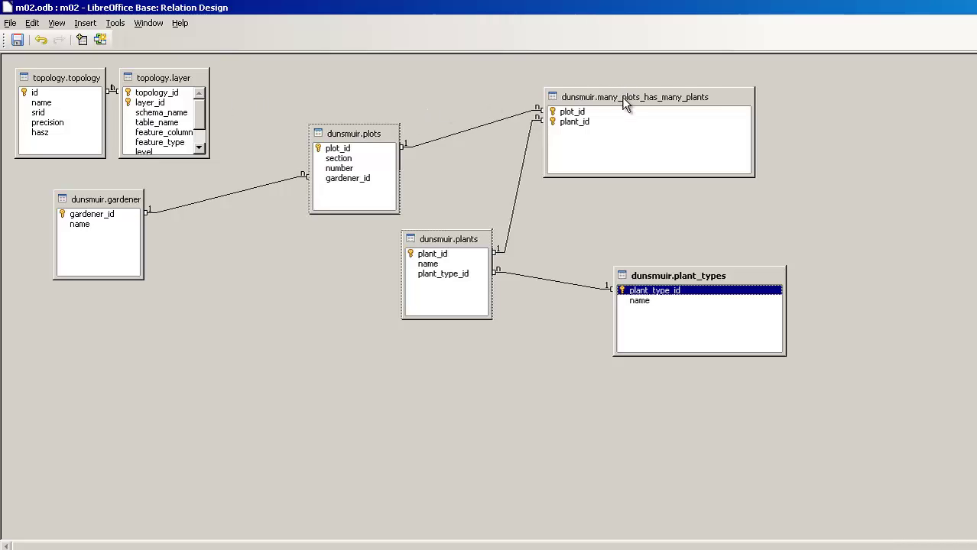
Save the relationship layout and close the relation design.
left_click(18, 43)
key("ctrl+w")
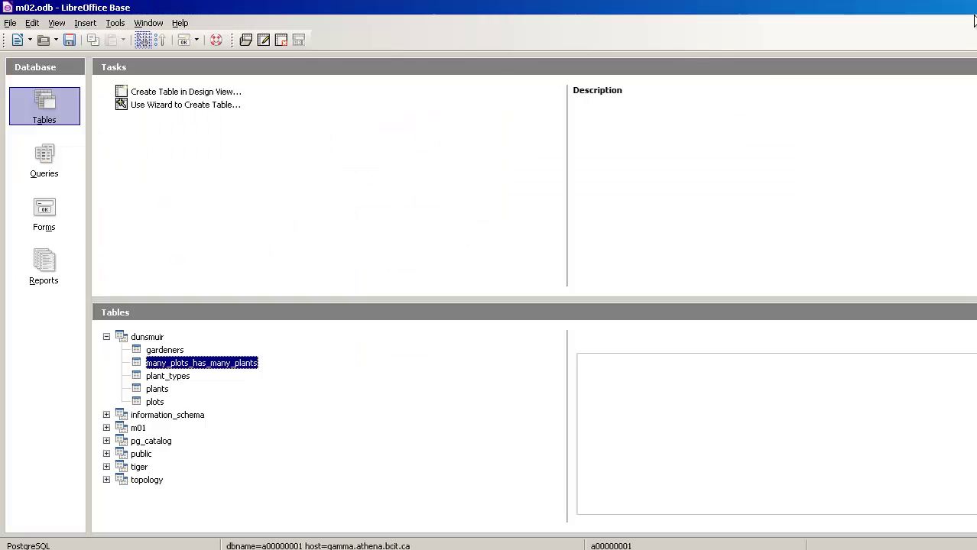
Review the dunsmuir tables in loading order: gardeners, plant_types, plots, plants, and finally many_plots_has_many_plants.
left_click(164, 351)
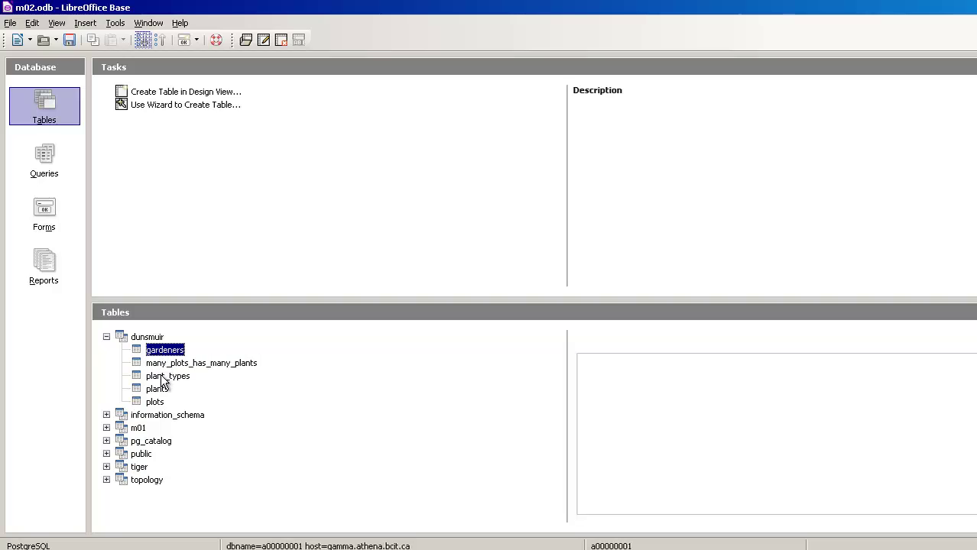
left_click(163, 378)
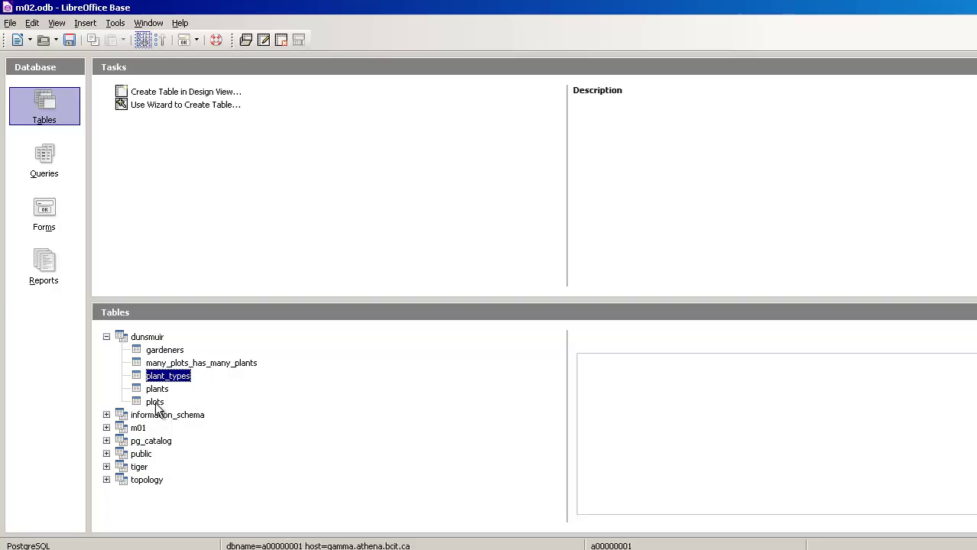
left_click(157, 403)
left_click(163, 390)
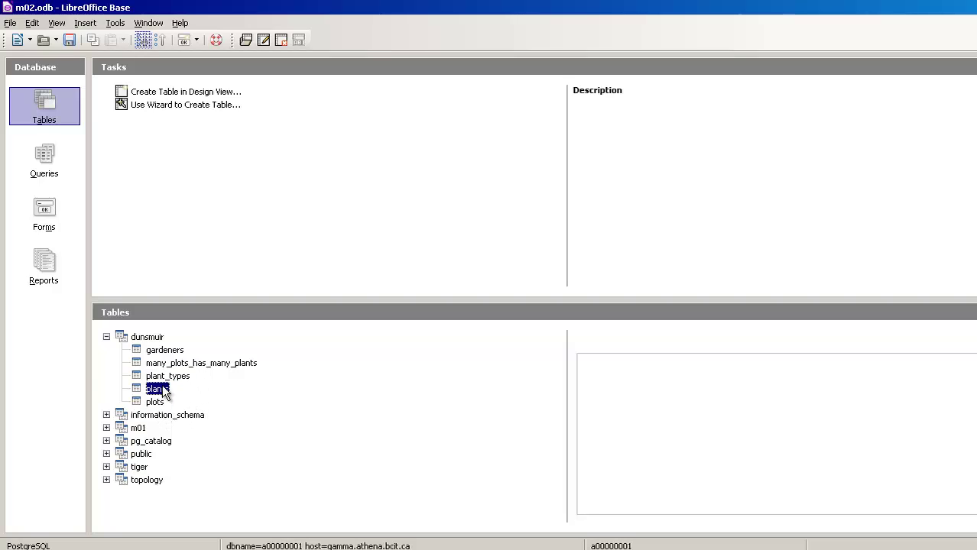
left_click(201, 363)
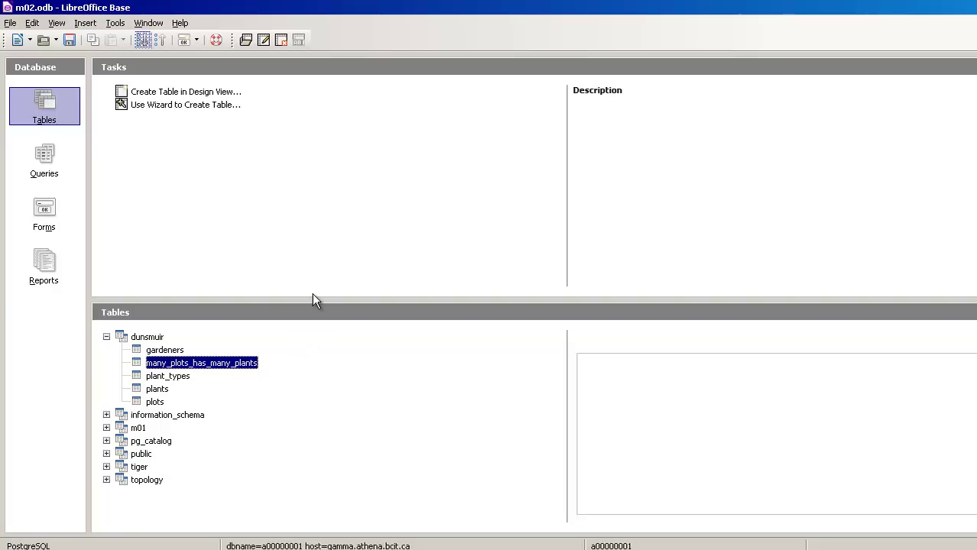
View the data in the dunsmuir gardeners table, and close its data view.
left_click(159, 354)
double_click(159, 353)
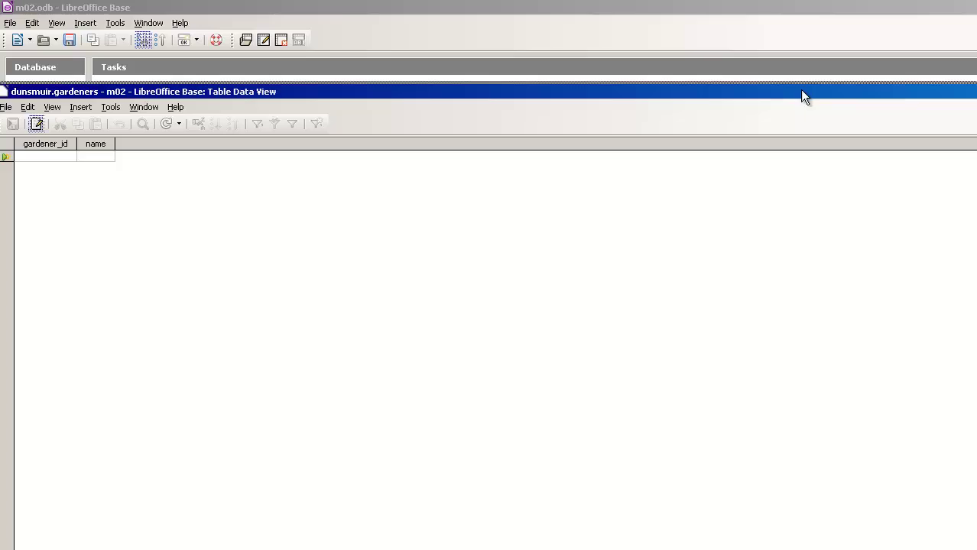
left_click_drag(802, 96, 863, 95)
left_click(902, 91)
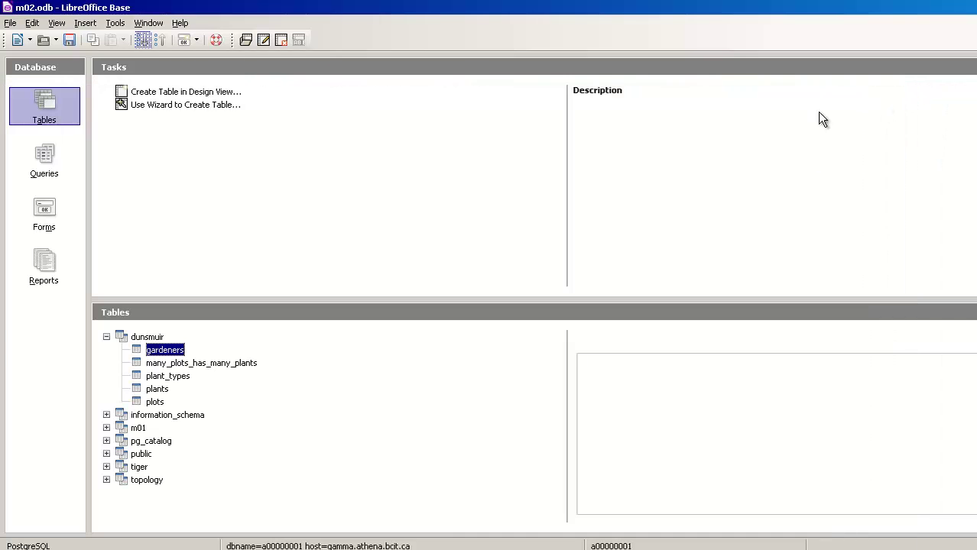
Open gardeners.csv from the m02_data folder to bring up its text import options.
left_click(12, 23)
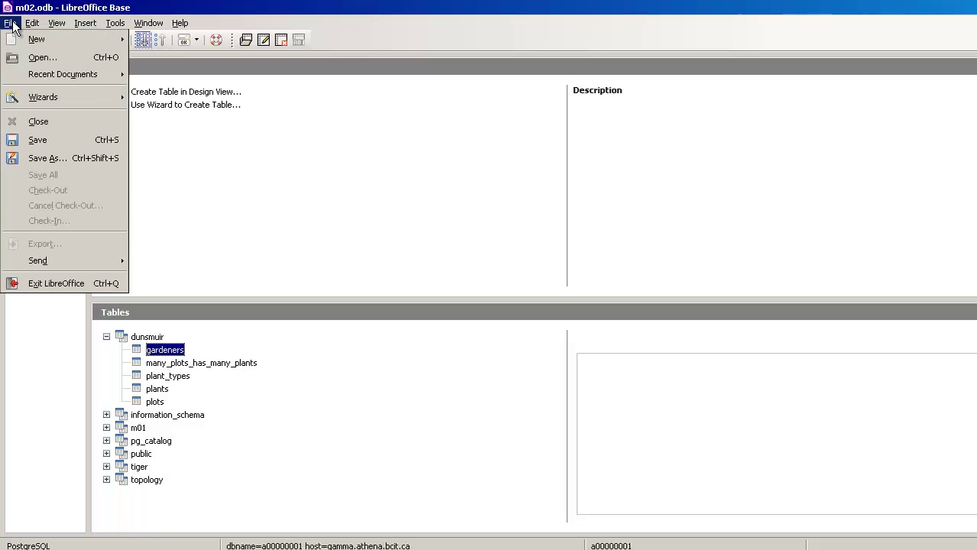
left_click(22, 59)
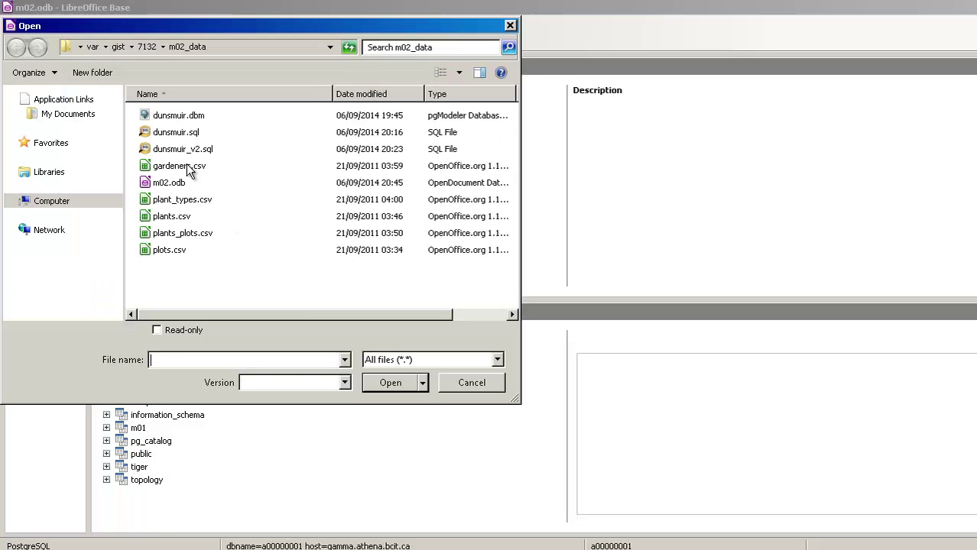
left_click(187, 166)
double_click(187, 165)
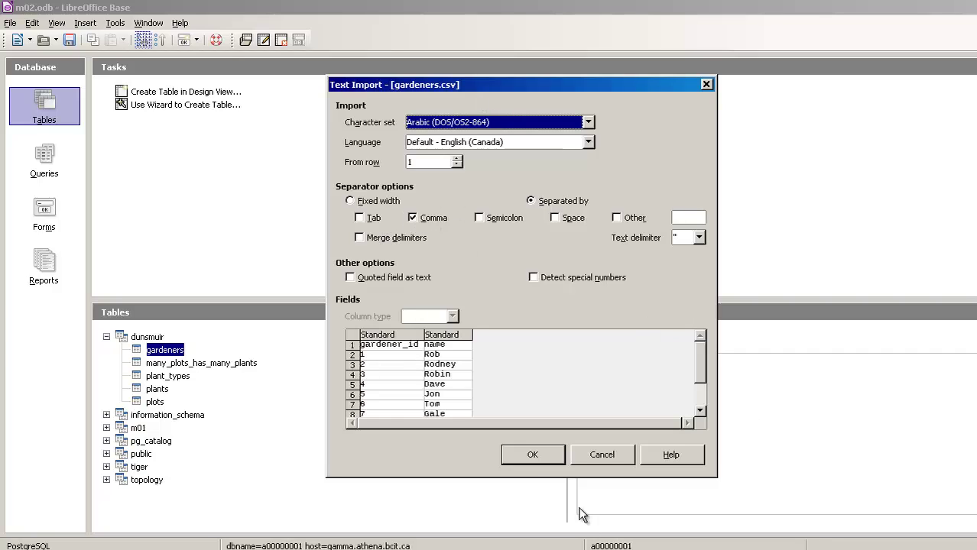
Import gardeners.csv as comma-separated text from row 1 and copy the range A1:B11, including the header row.
left_click(533, 454)
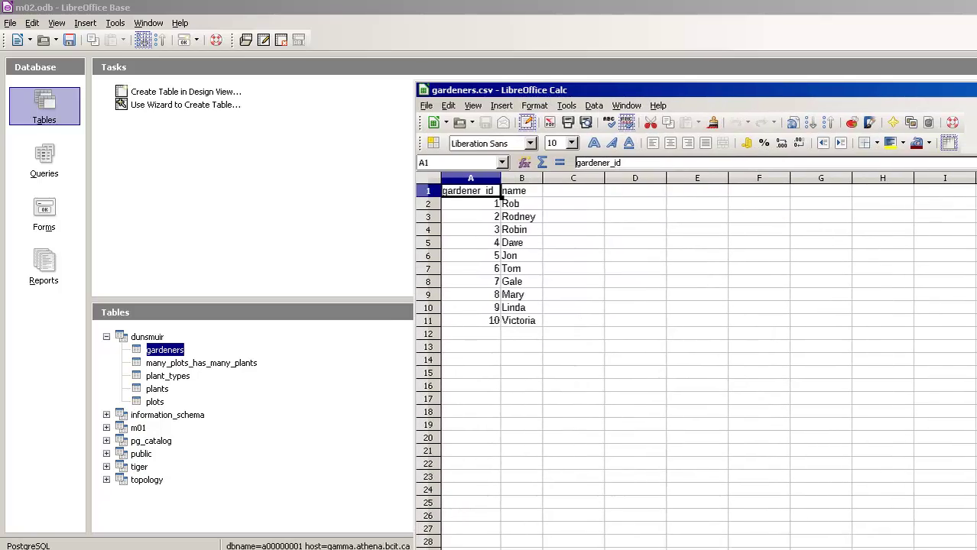
left_click(530, 323, "shift")
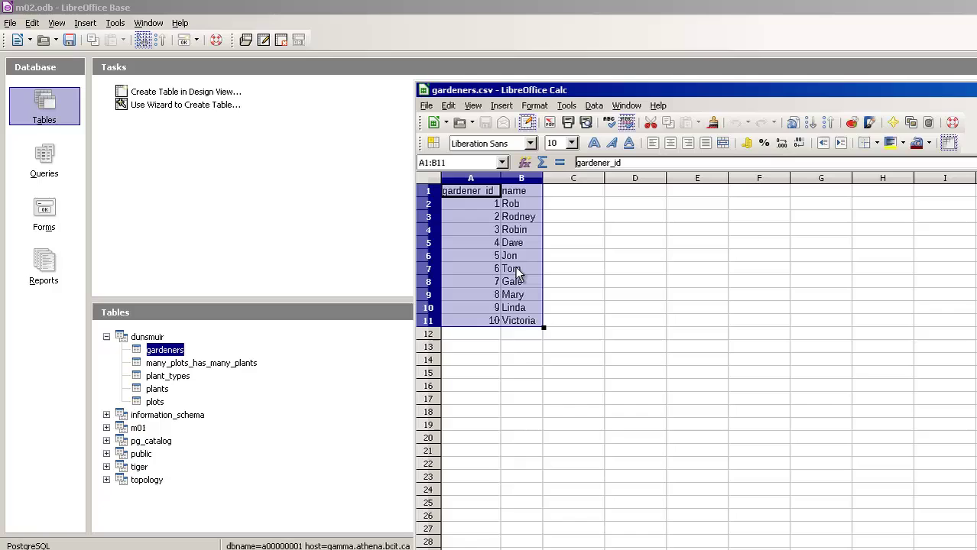
left_click(450, 105)
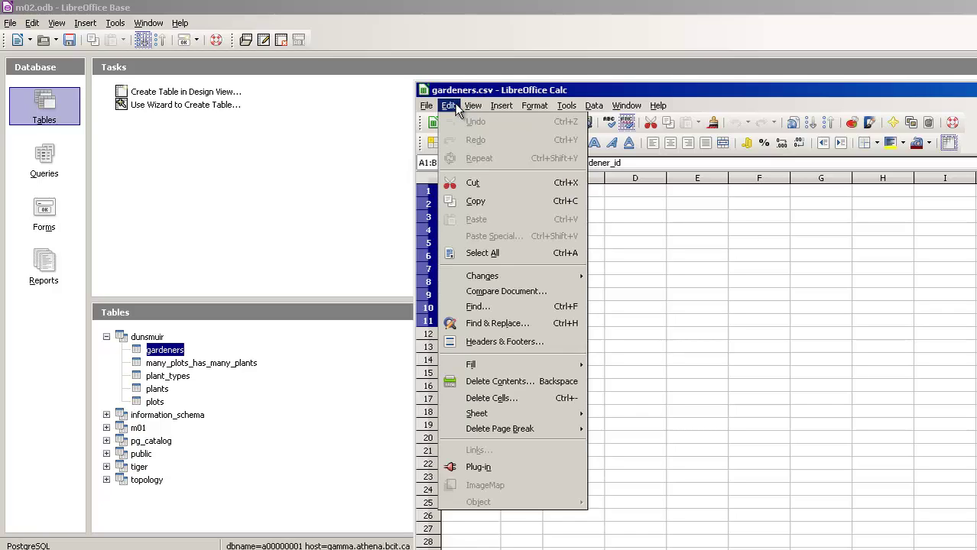
left_click(495, 203)
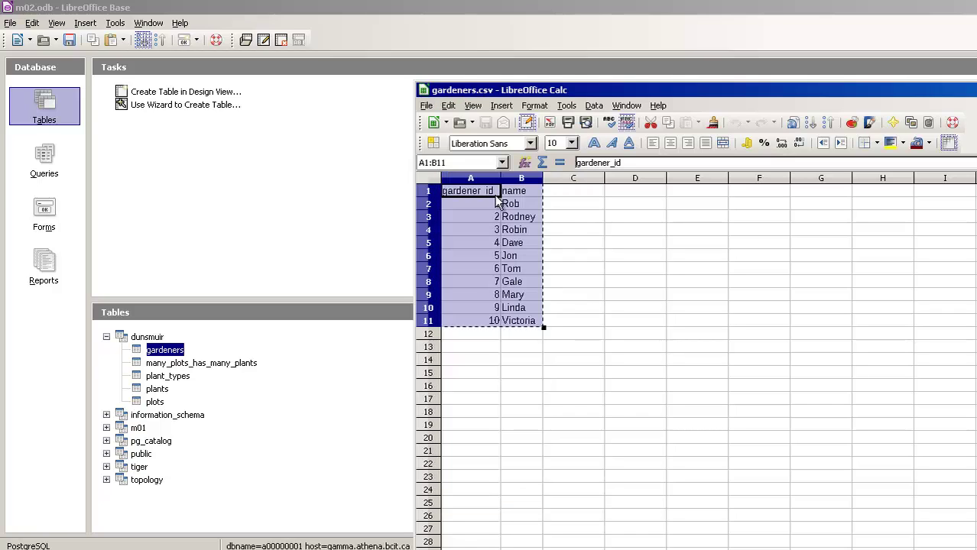
Append the copied rows to dunsmuir.gardeners, using the first line as column names, and check the table's data.
right_click(165, 350)
left_click(203, 378)
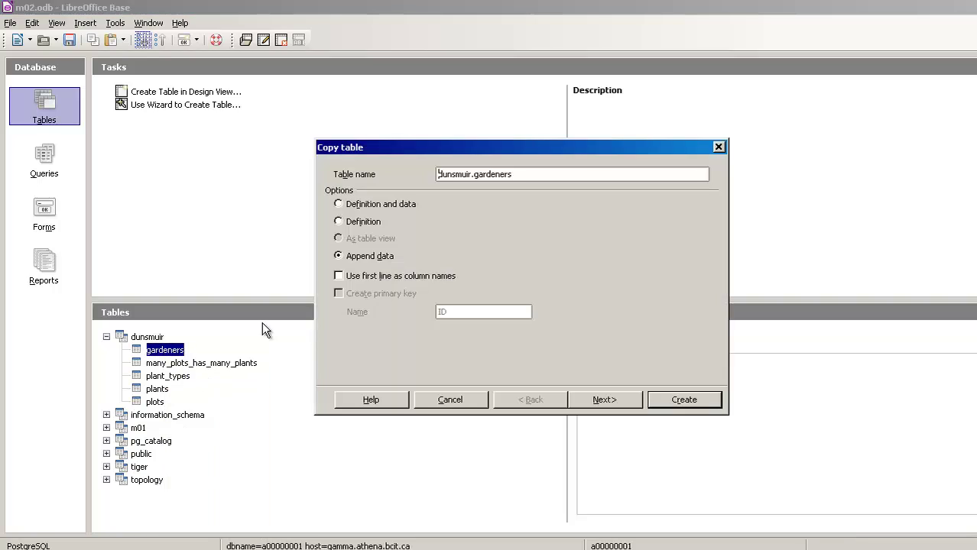
left_click(363, 280)
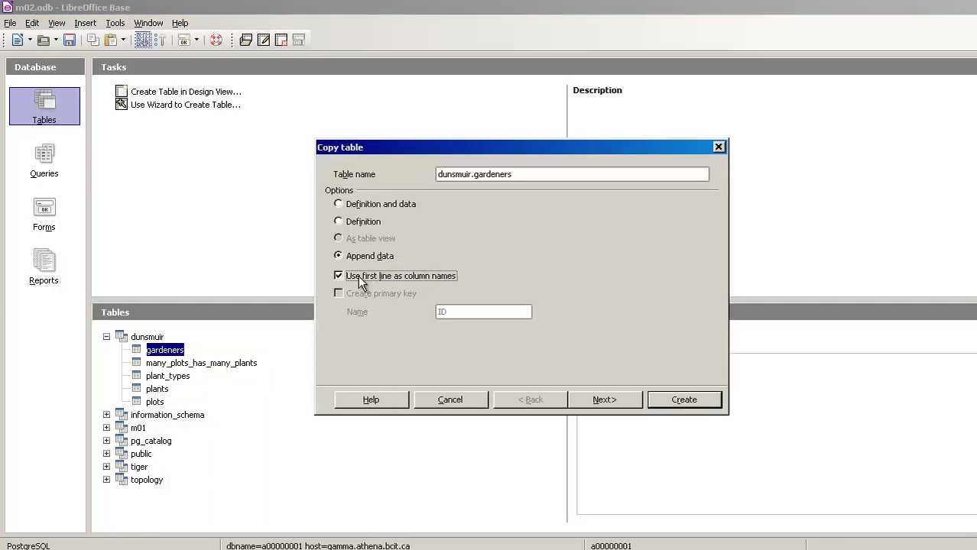
left_click(616, 406)
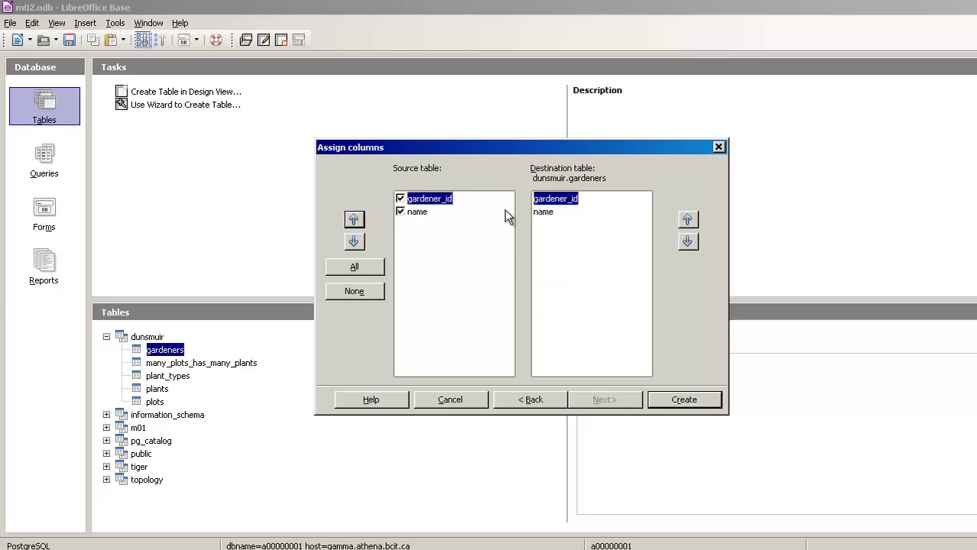
left_click(683, 400)
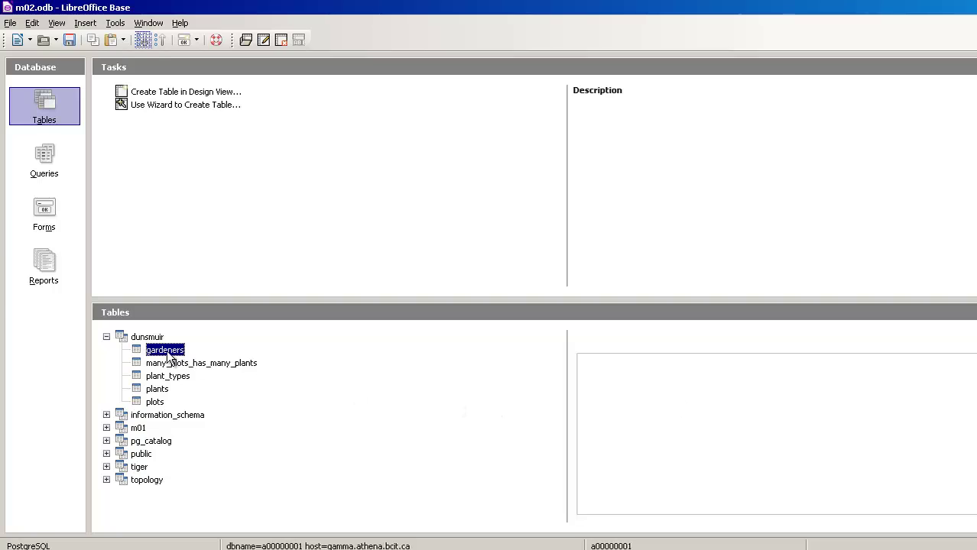
double_click(168, 352)
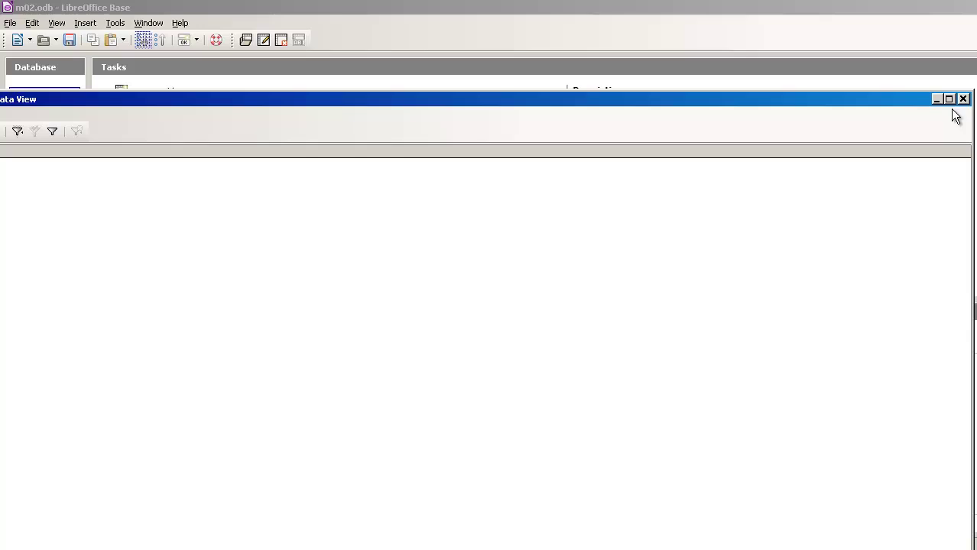
left_click(962, 98)
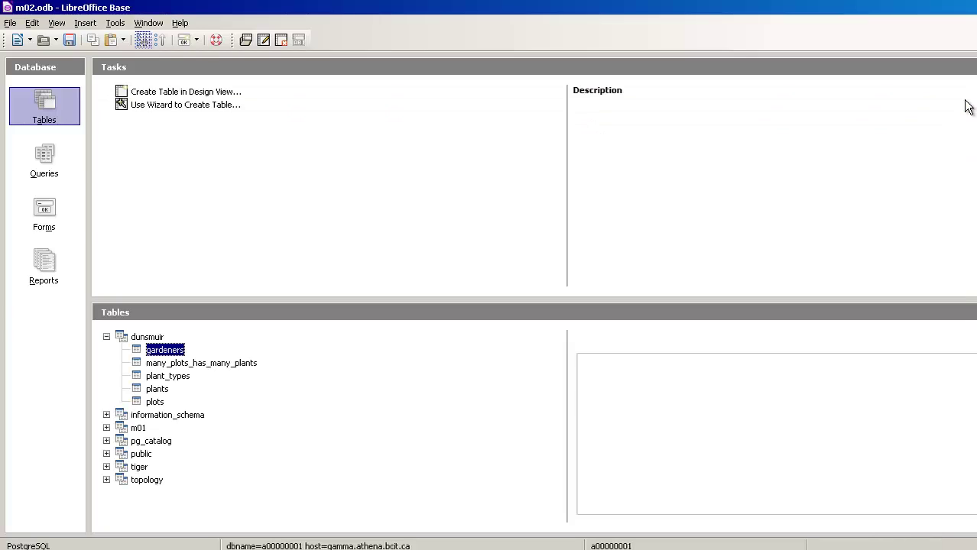
Open plant_types.csv from the m02_data folder as comma-separated text and copy the range A1:B7.
left_click(170, 376)
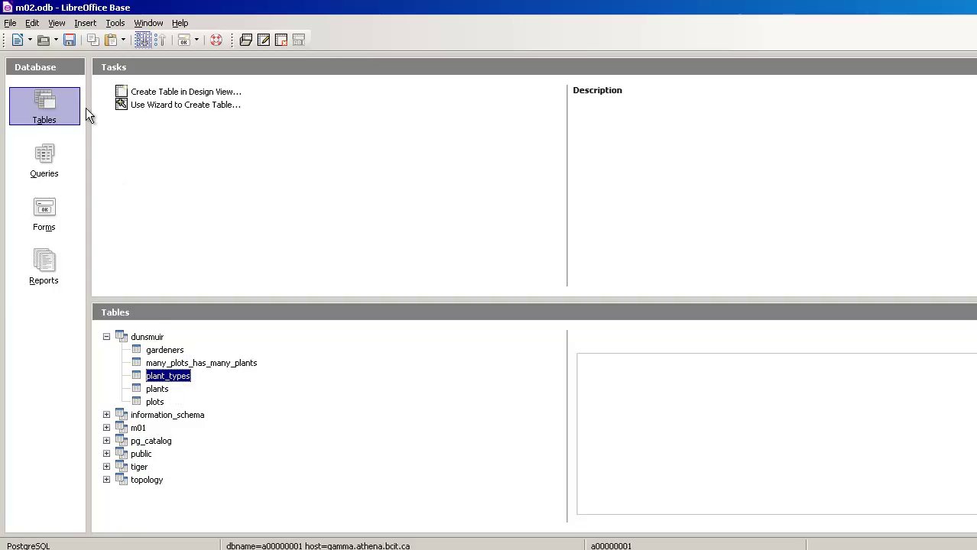
left_click(10, 23)
left_click(34, 57)
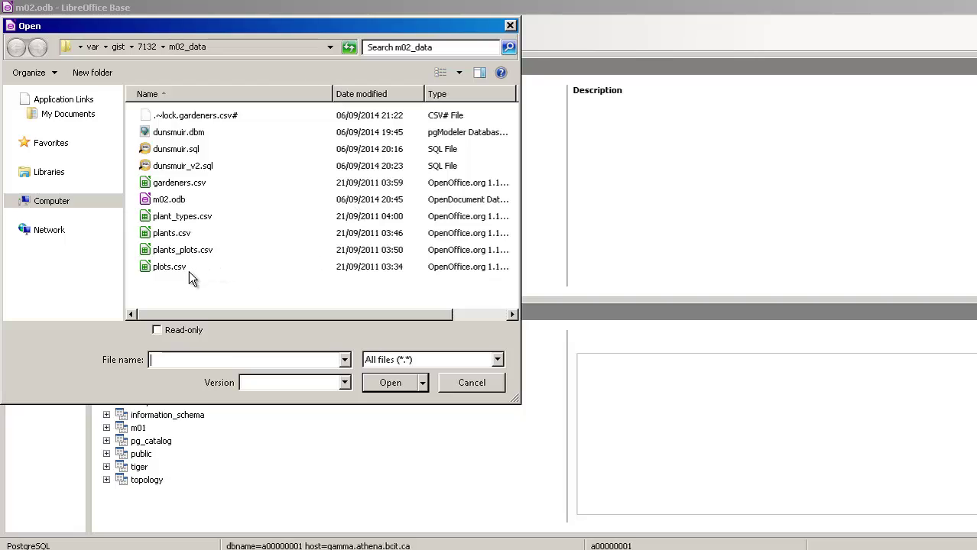
double_click(188, 216)
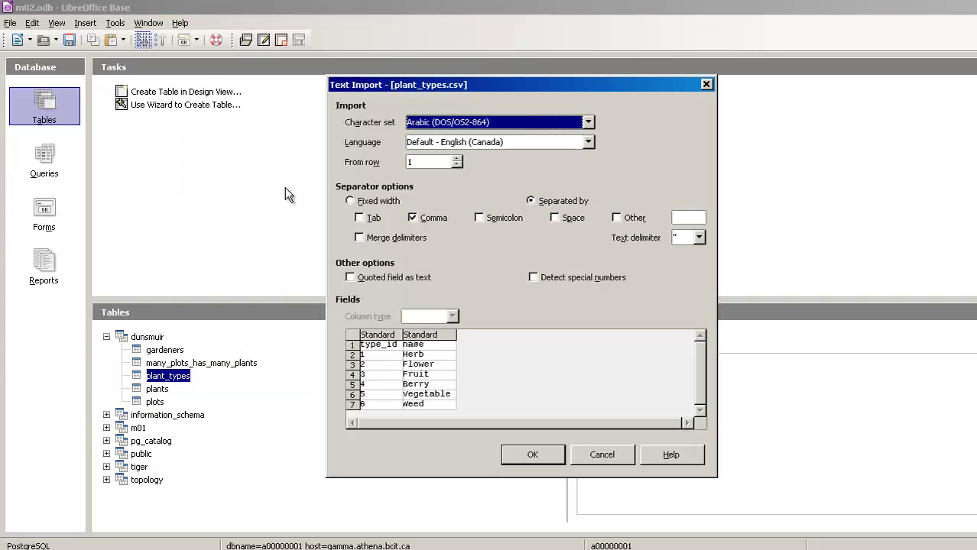
left_click(547, 455)
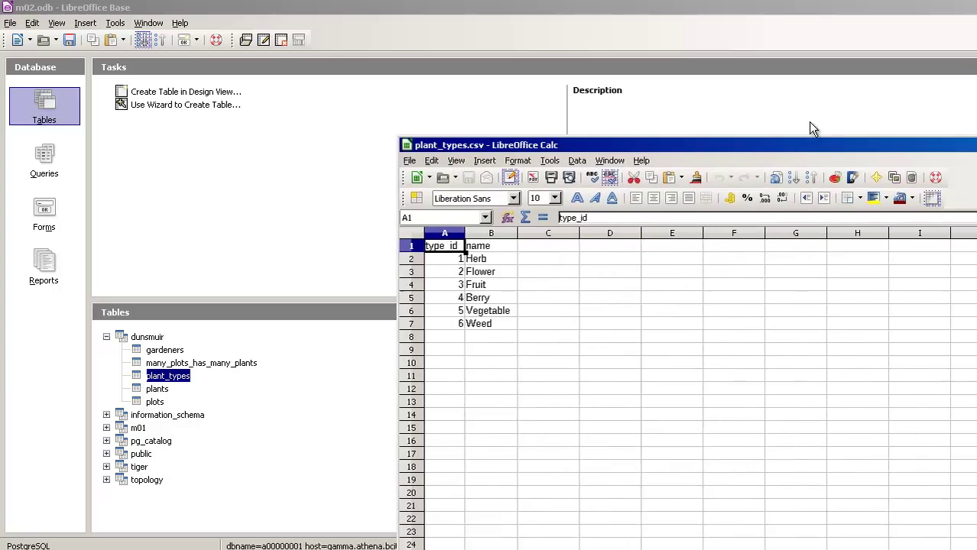
left_click(460, 302, "shift")
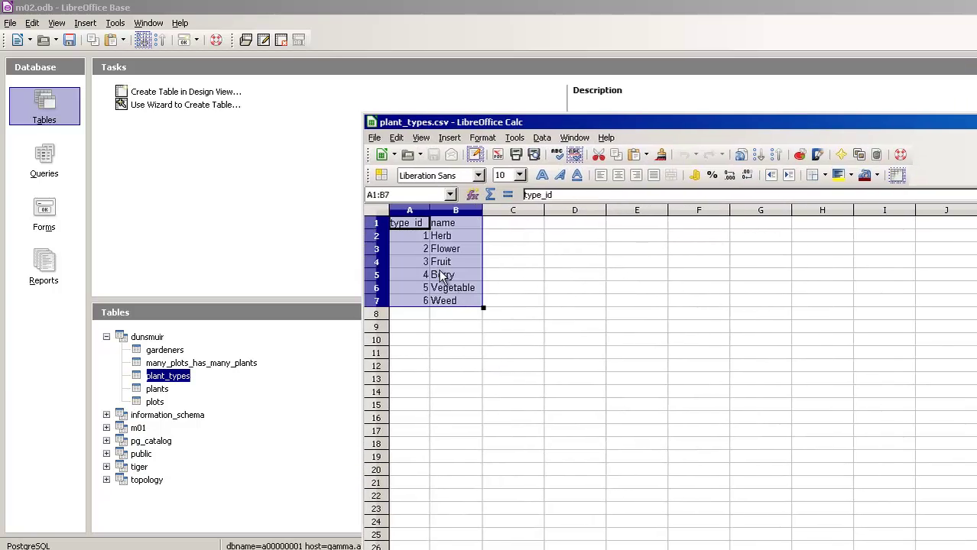
left_click(396, 138)
left_click(420, 231)
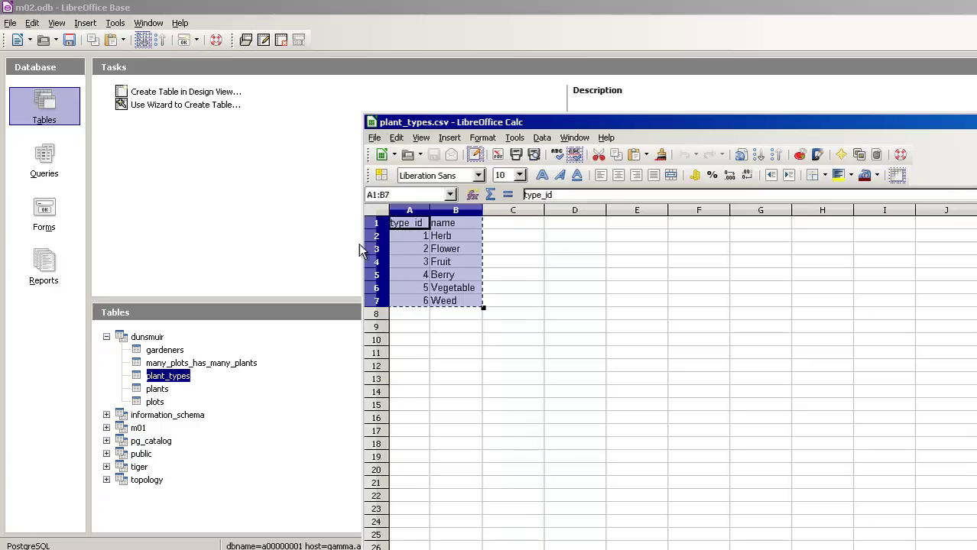
Append the copied rows to dunsmuir.plant_types, using the first line as column names and assigning type_id to plant_type_id.
right_click(178, 375)
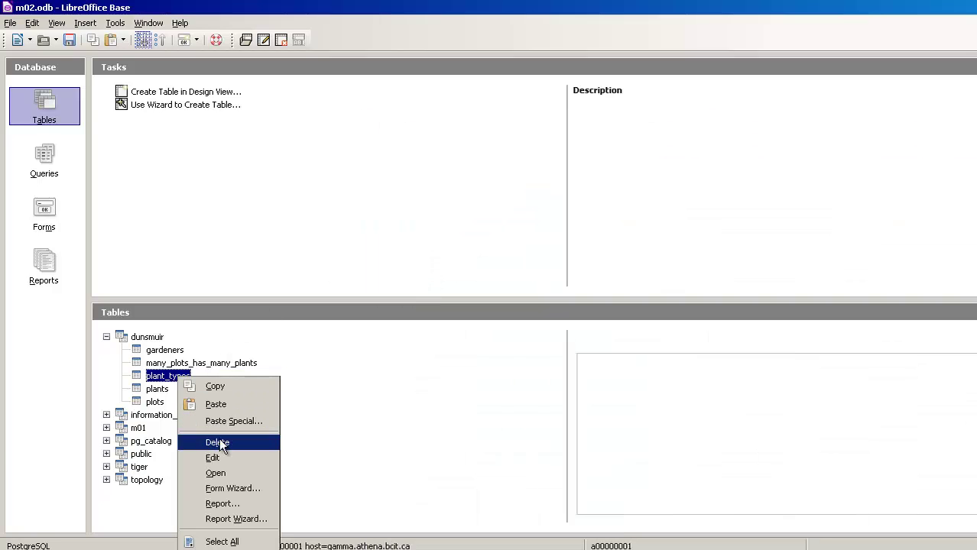
left_click(233, 407)
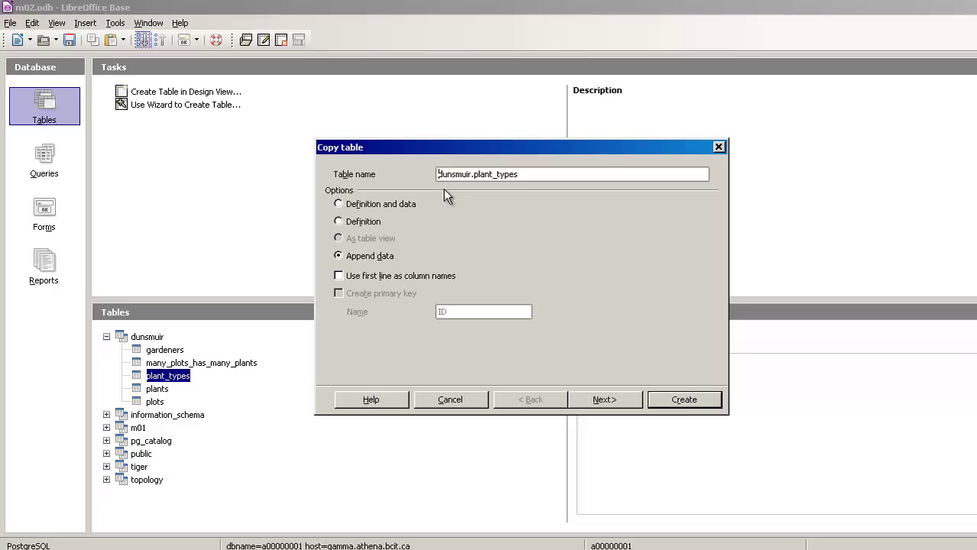
left_click(363, 274)
left_click(604, 399)
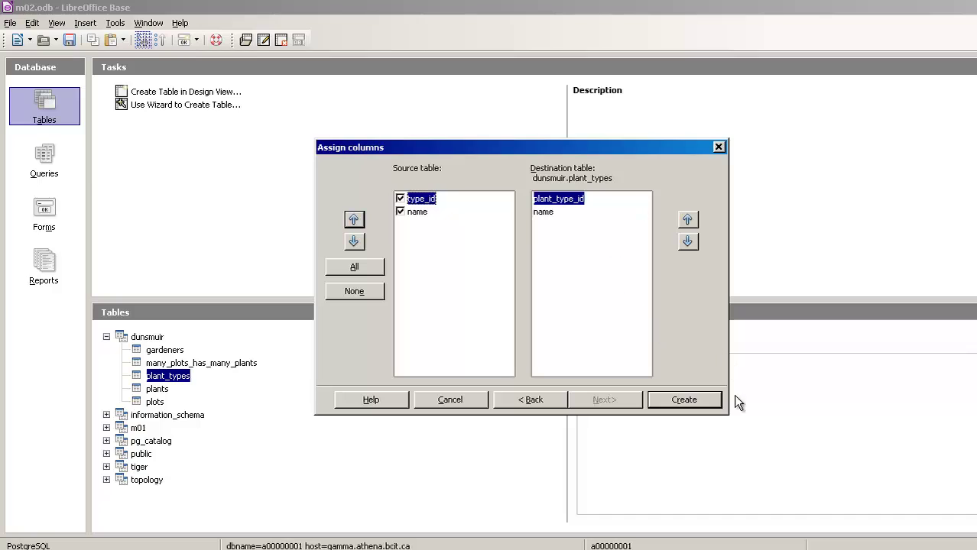
left_click(687, 402)
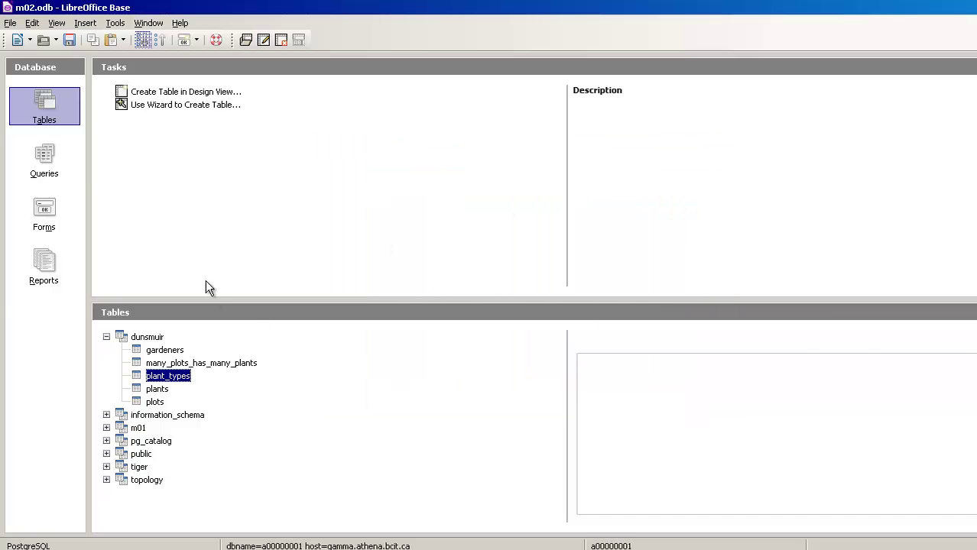
View the data in the dunsmuir plant_types table, and close its data view.
double_click(167, 376)
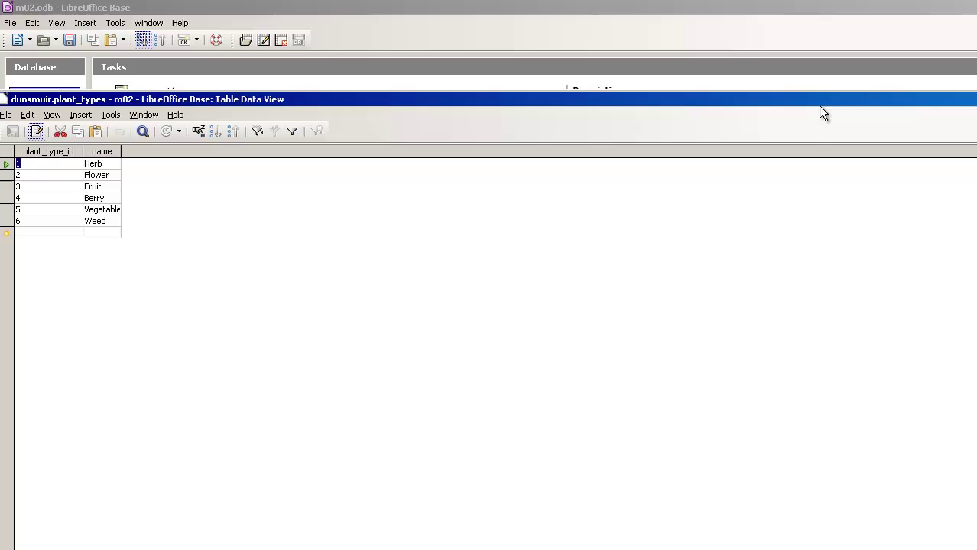
left_click_drag(975, 104, 706, 122)
left_click(933, 117)
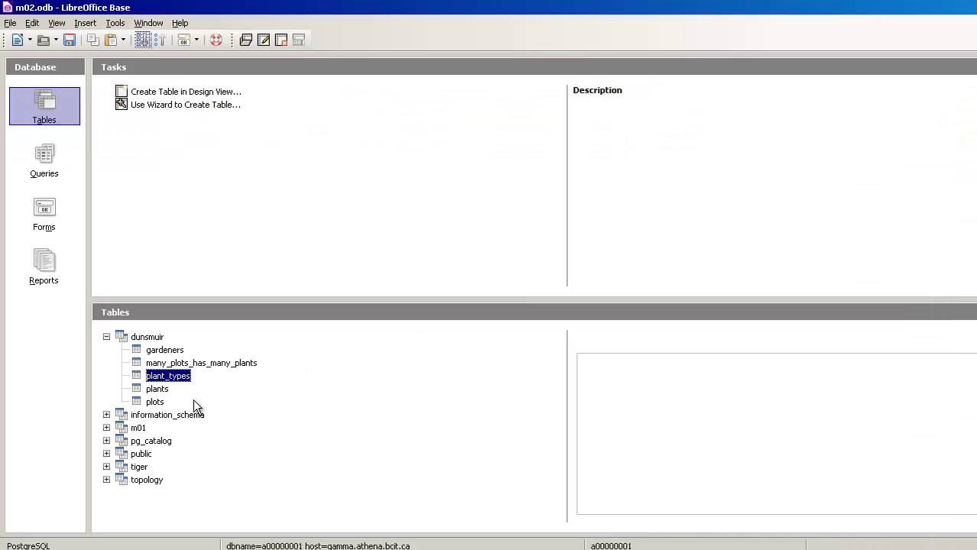
Choose plots as the next table to load, and open plots.csv from the m02_data folder as comma-separated text.
left_click(158, 389)
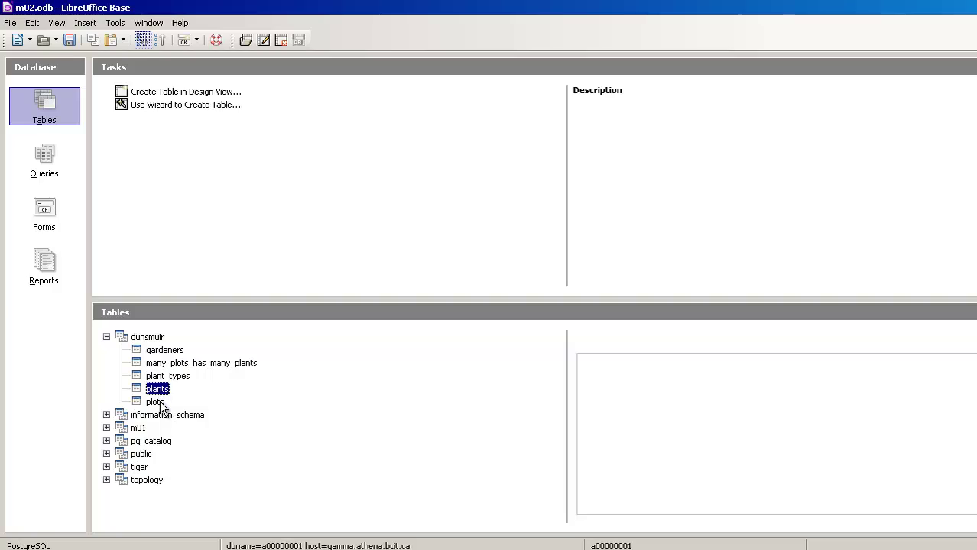
left_click(157, 403)
left_click(158, 389)
left_click(157, 402)
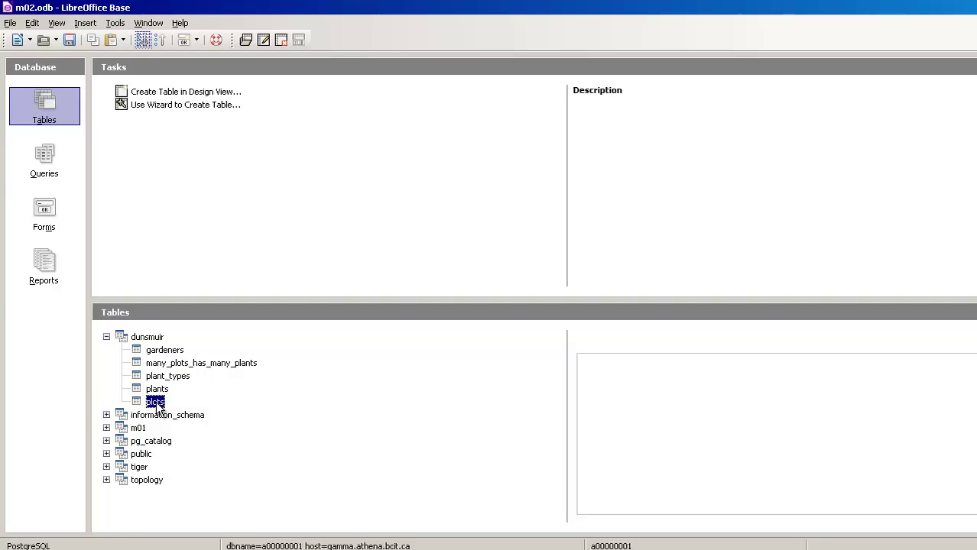
left_click(10, 23)
left_click(48, 57)
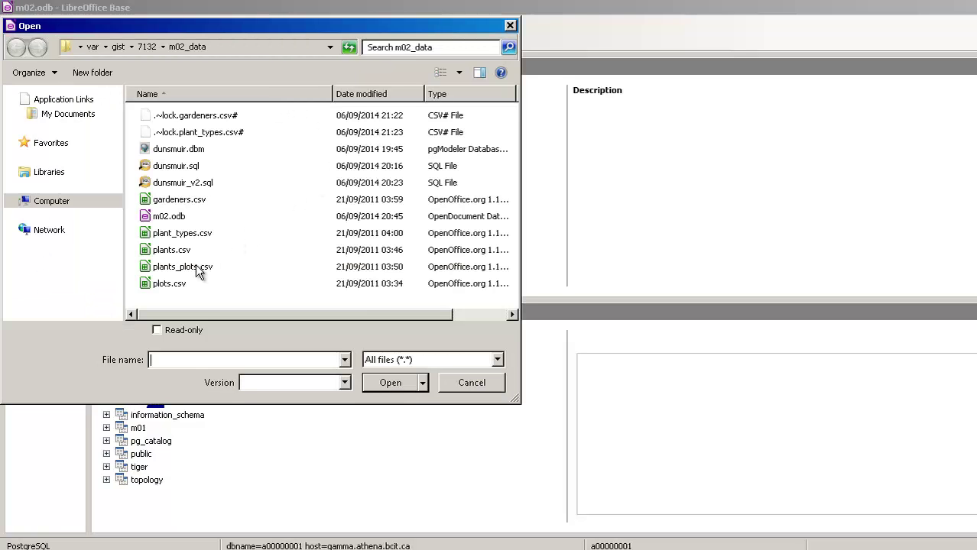
double_click(169, 285)
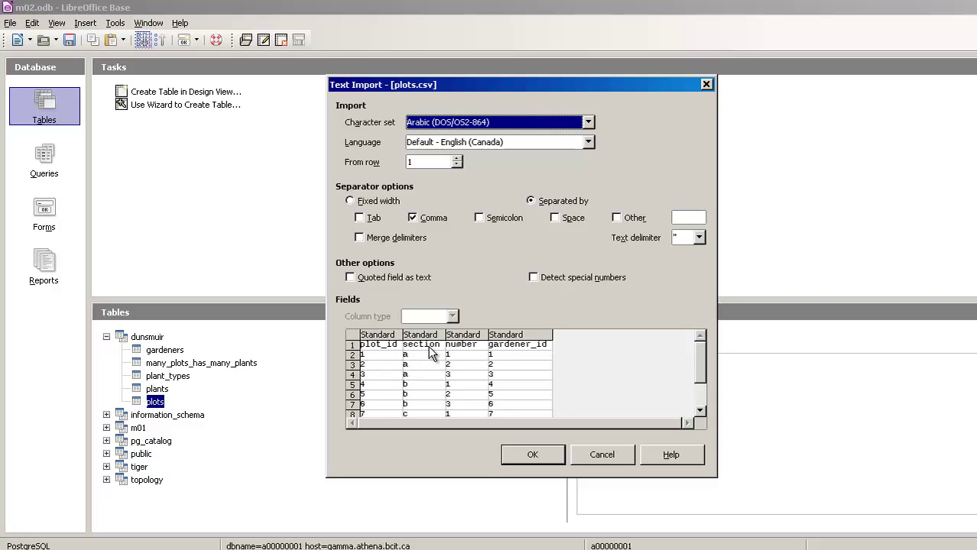
left_click(533, 455)
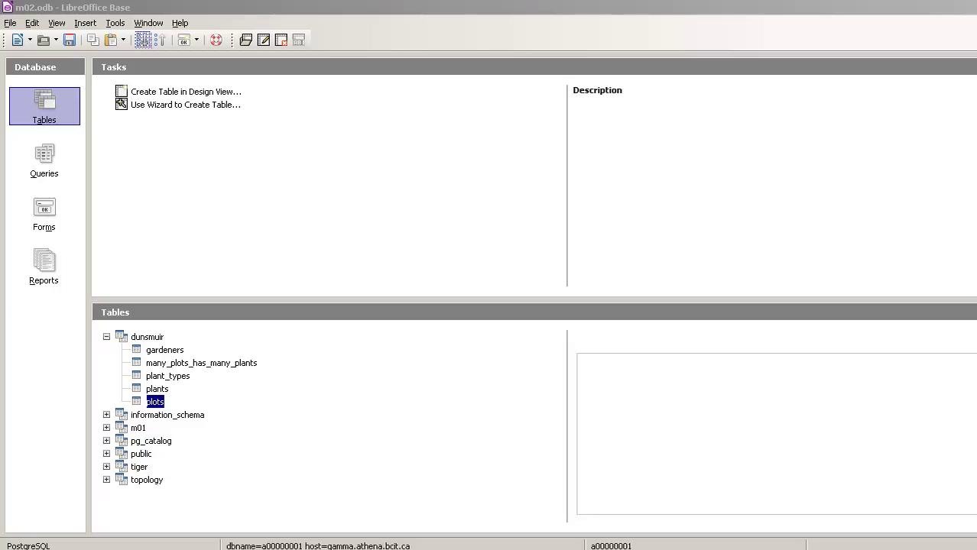
Append the copied plots data to dunsmuir.plots, using the first line as column names and matching all four columns.
right_click(152, 404)
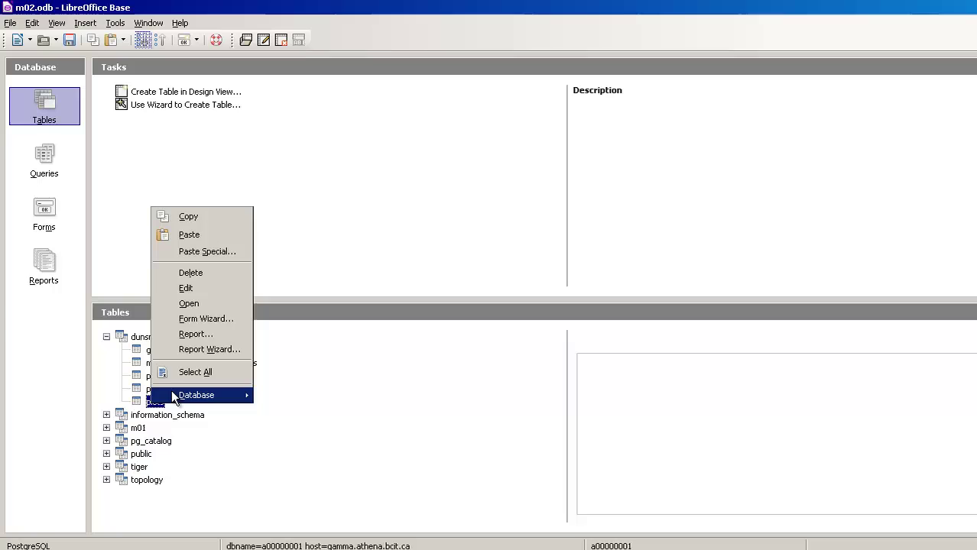
left_click(211, 249)
left_click(382, 276)
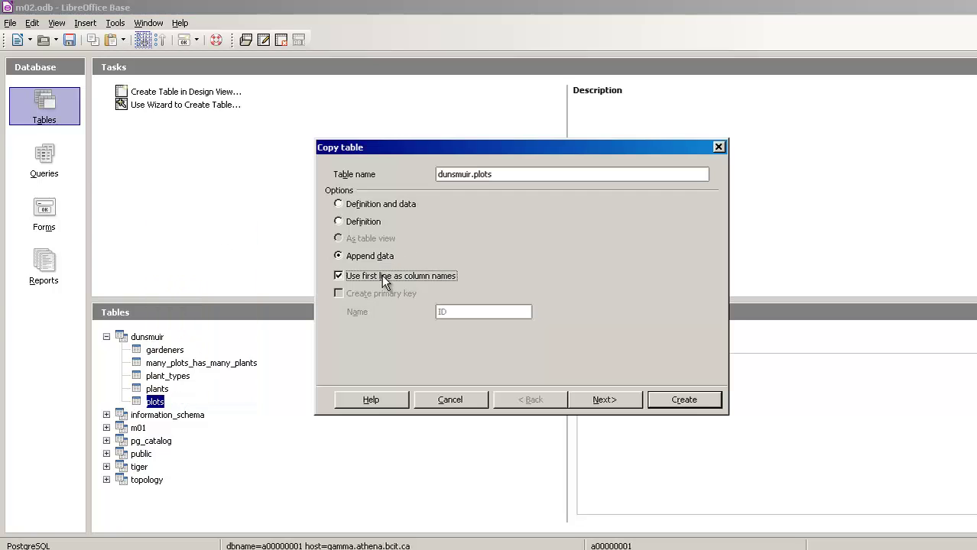
left_click(600, 400)
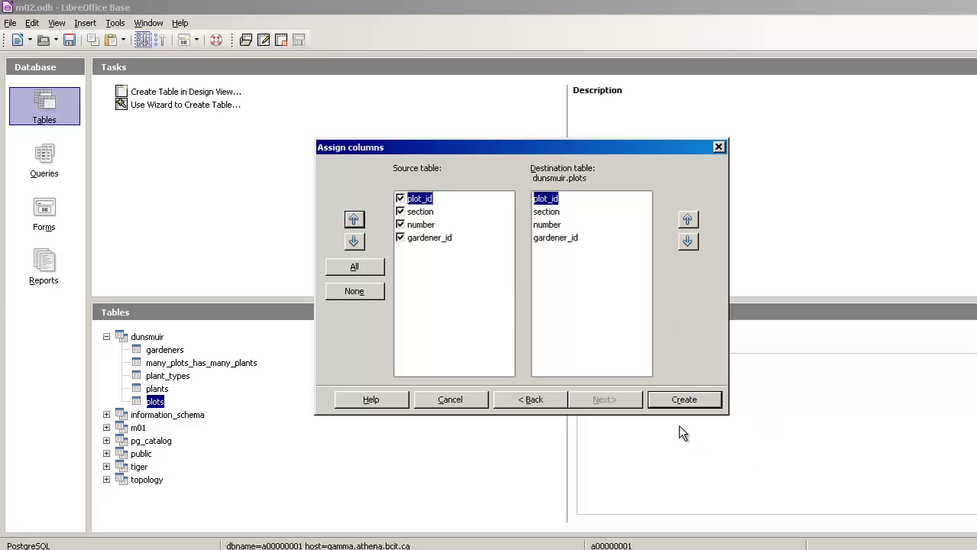
left_click(686, 402)
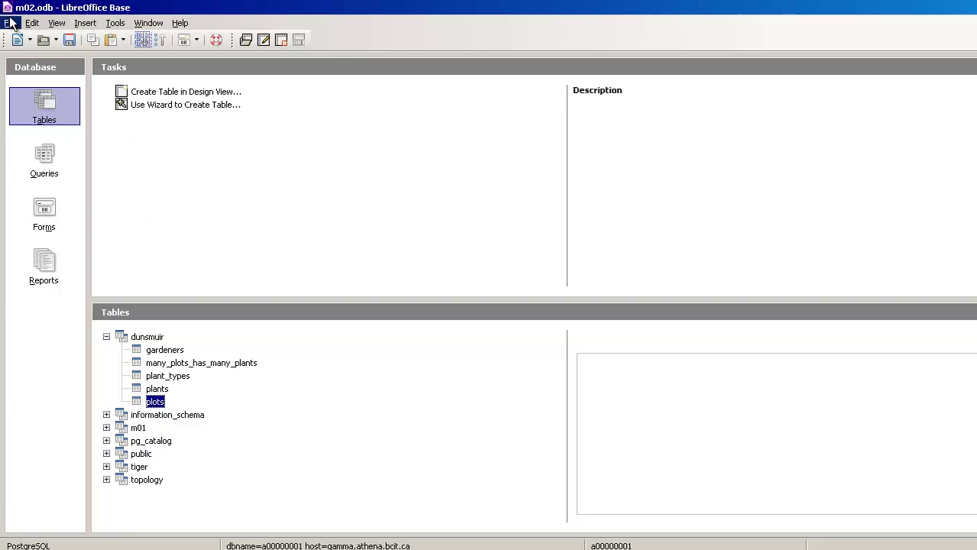
Select the dunsmuir plants table and open plants.csv from the m02_data folder as comma-separated text.
left_click(157, 389)
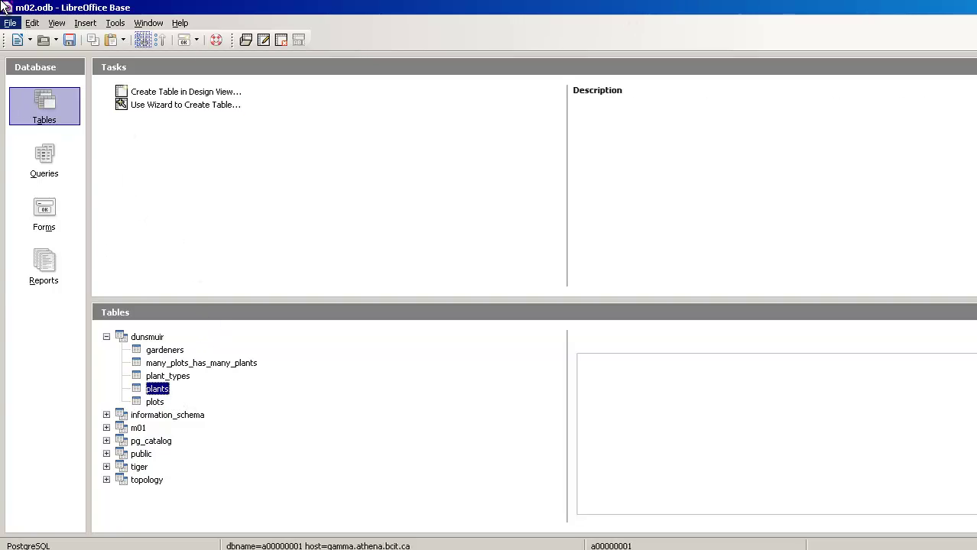
left_click(10, 23)
left_click(31, 57)
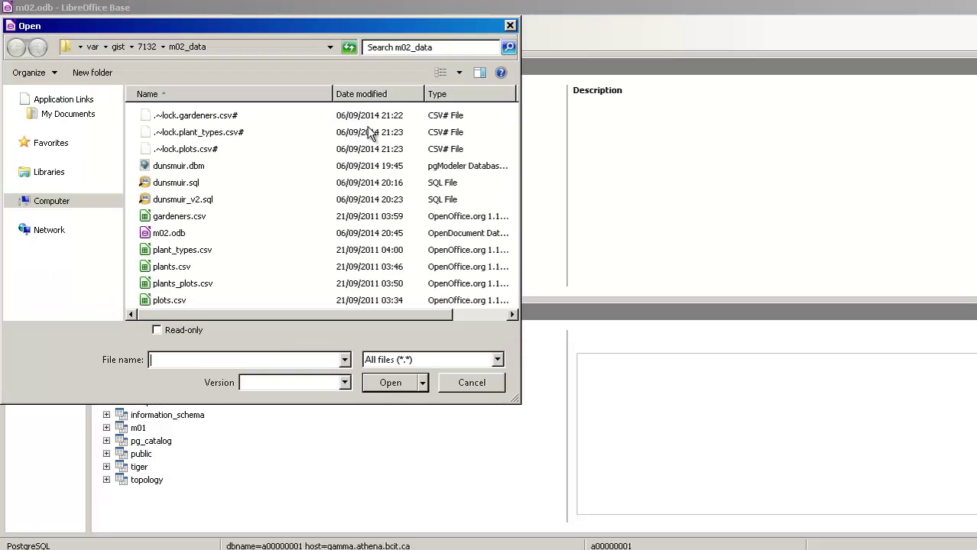
double_click(169, 268)
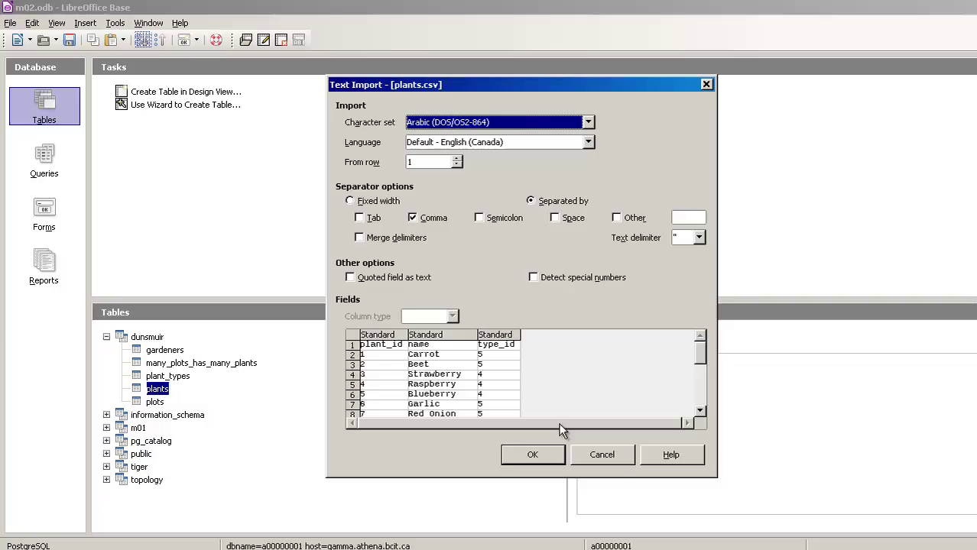
left_click(545, 458)
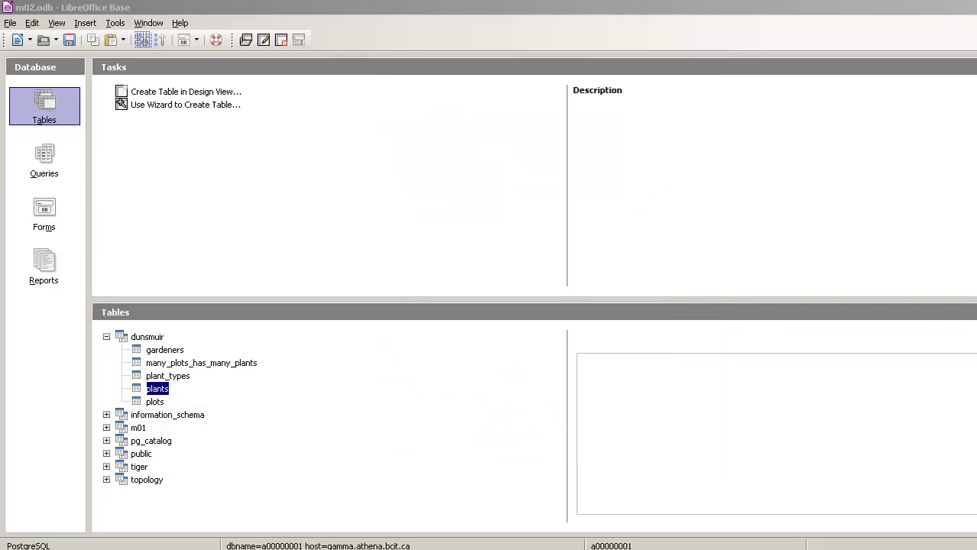
Compare the type_id column of plants.csv with the plant types in the dunsmuir plant_types table and in plant_types.csv.
left_click_drag(825, 170, 672, 104)
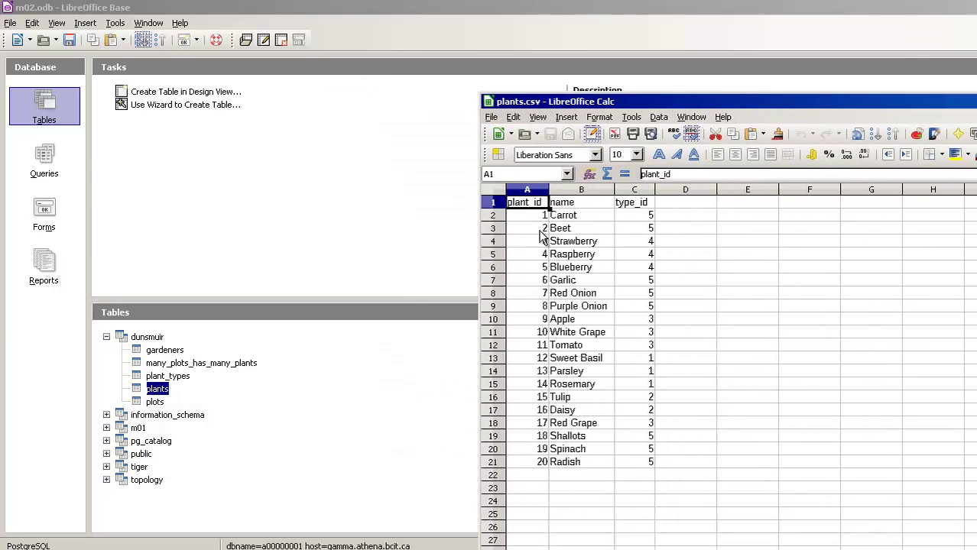
left_click(533, 218)
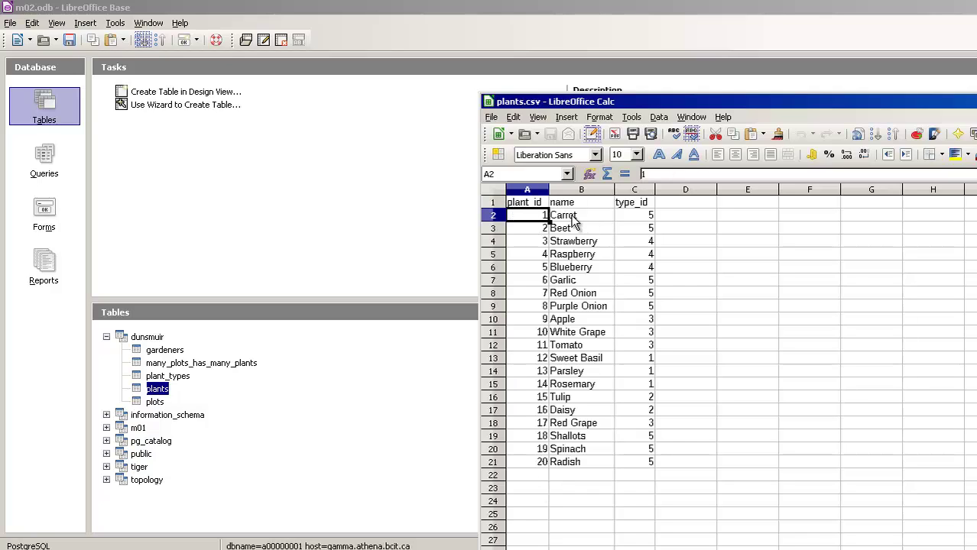
left_click(642, 221)
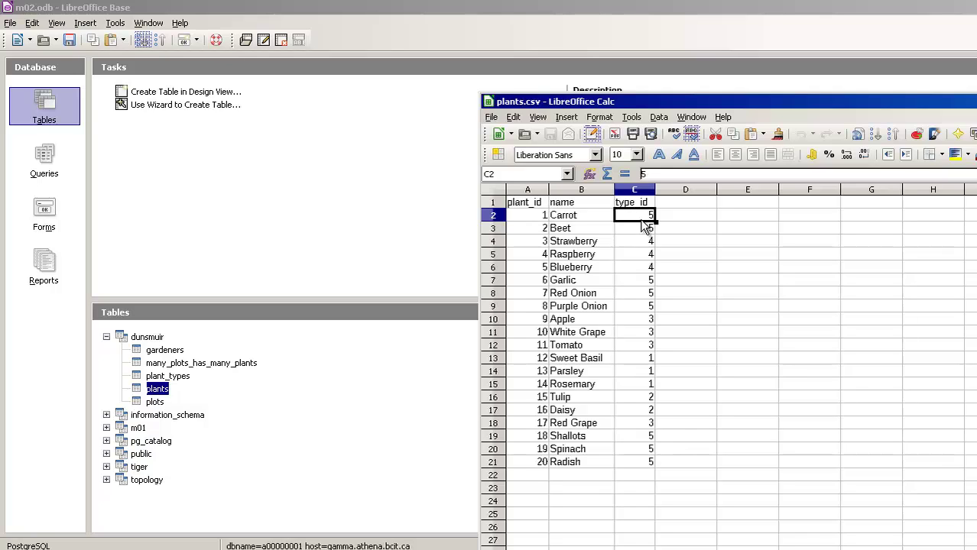
double_click(169, 376)
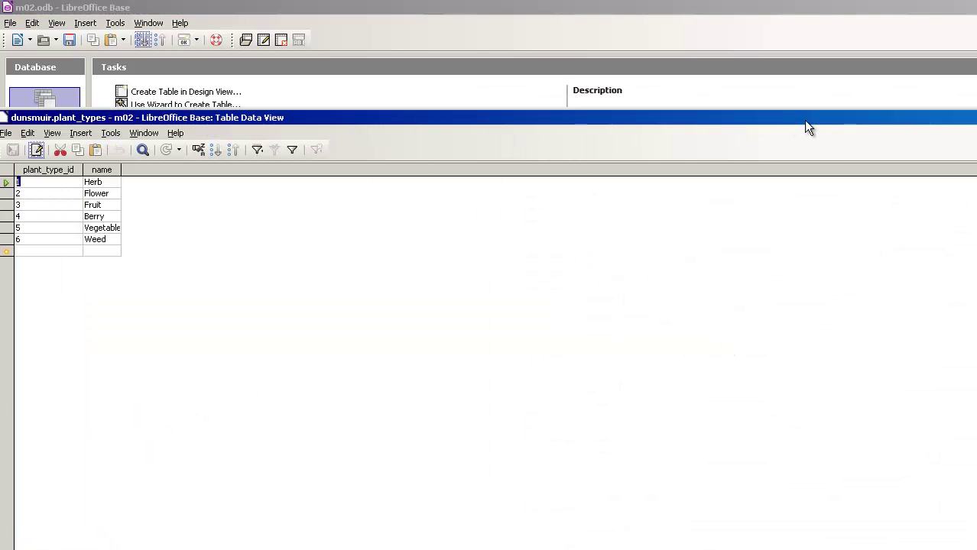
double_click(805, 121)
left_click_drag(808, 128, 733, 164)
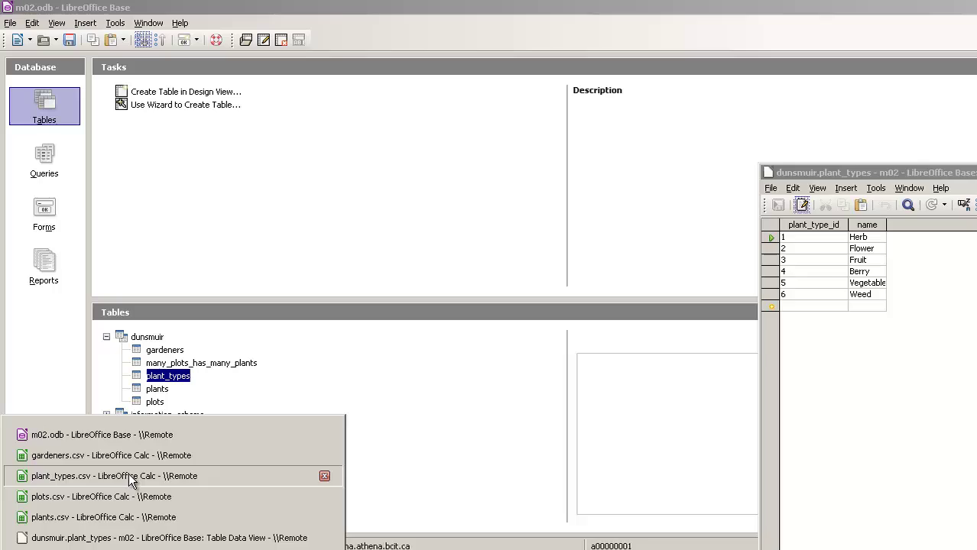
left_click(129, 475)
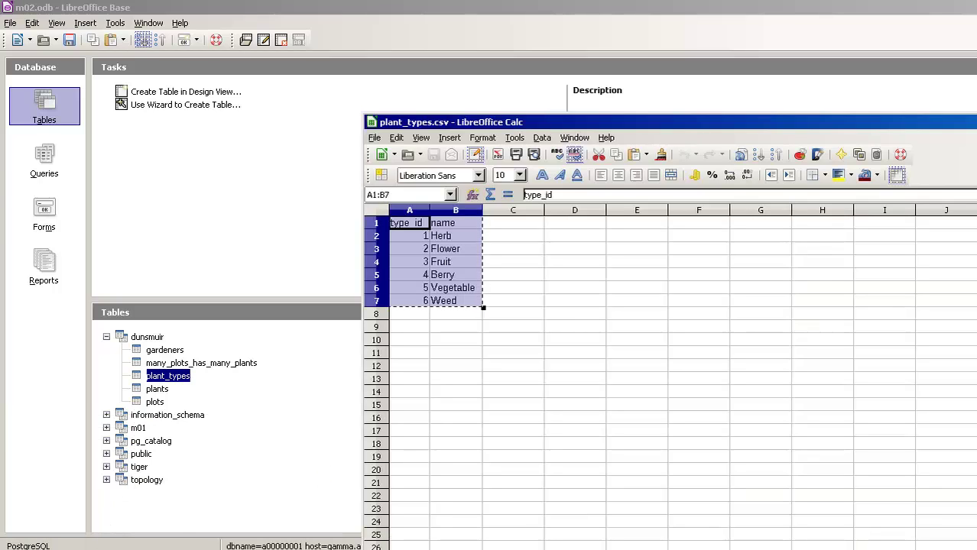
left_click(146, 511)
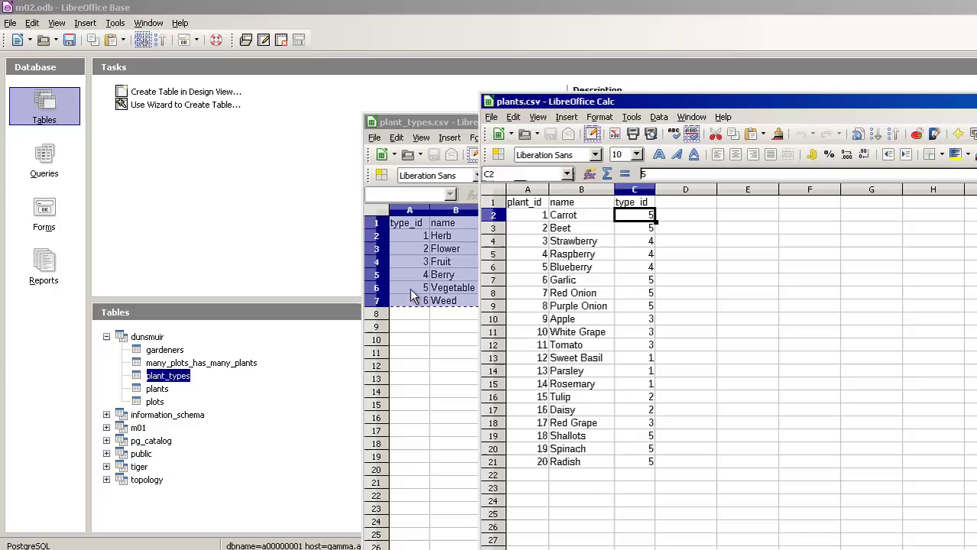
Copy all the plants.csv data including the header row, cells A1 to C21.
left_click(527, 204)
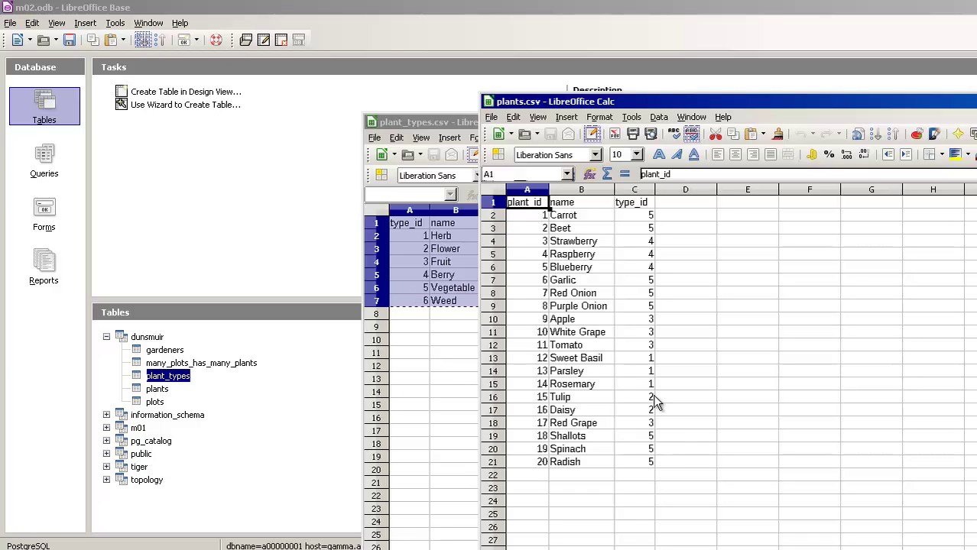
left_click(636, 462, "shift")
right_click(635, 462)
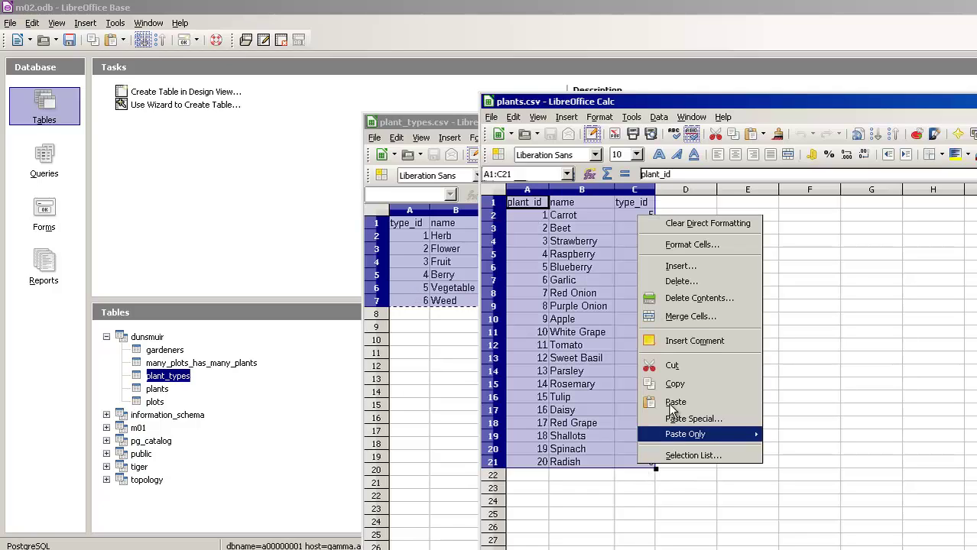
left_click(681, 384)
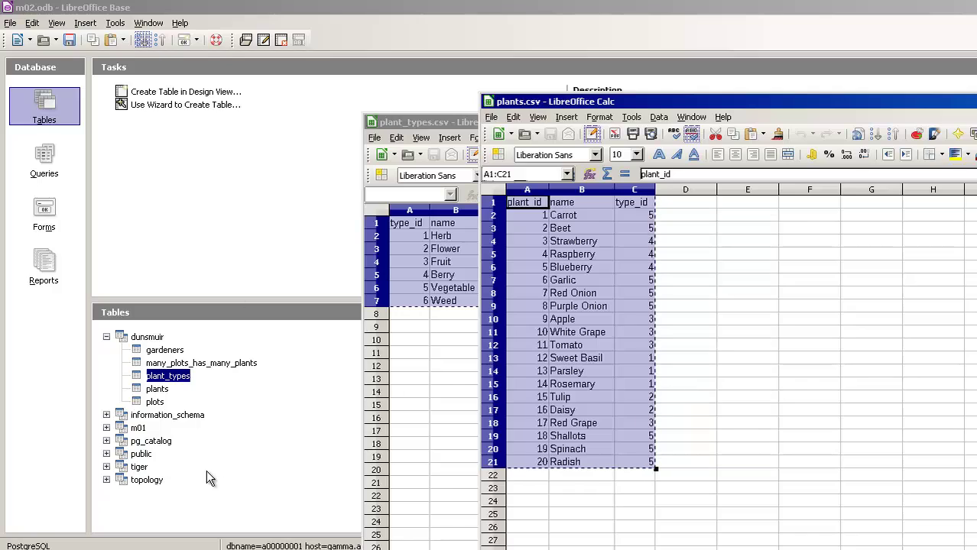
Append the copied data to dunsmuir.plants, using the first line as column names and matching type_id to the destination's third column.
left_click(157, 389)
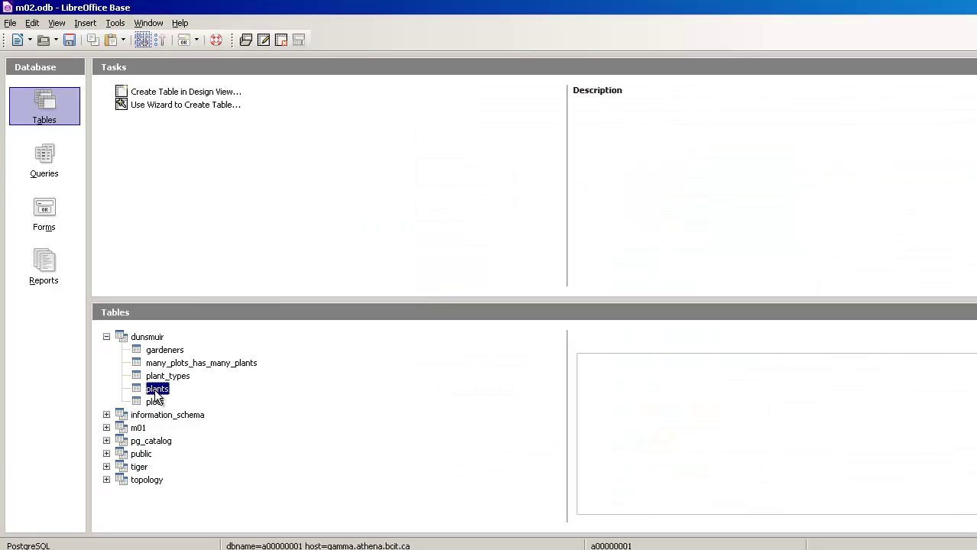
right_click(156, 390)
left_click(210, 221)
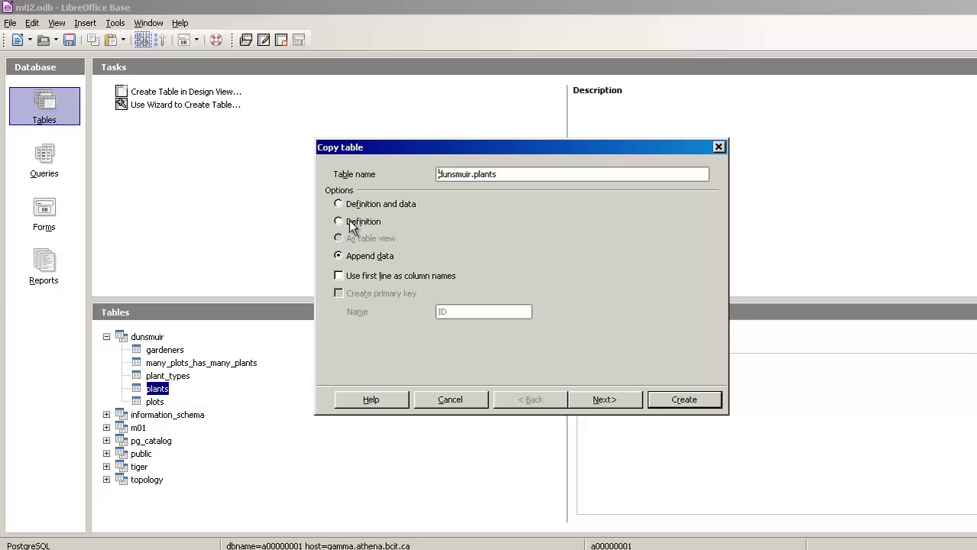
left_click(370, 275)
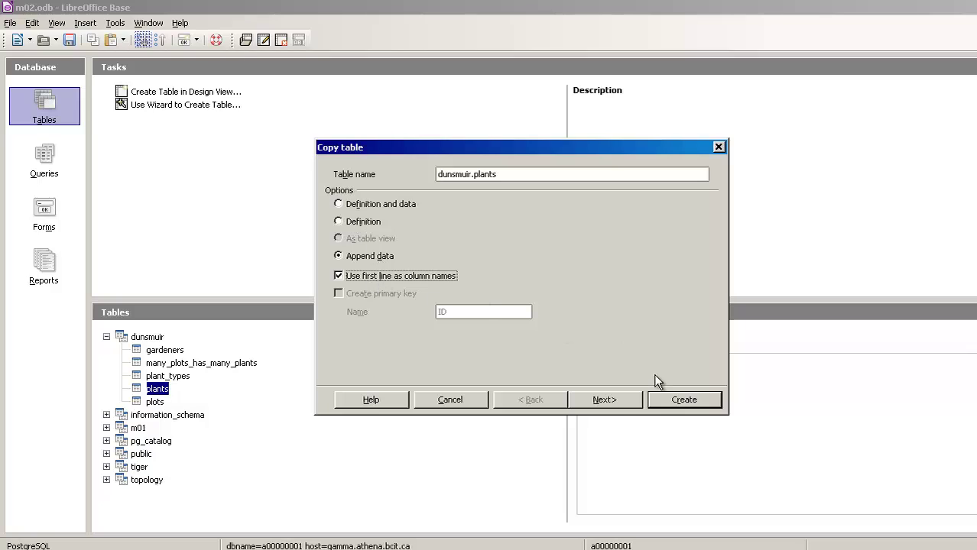
left_click(604, 401)
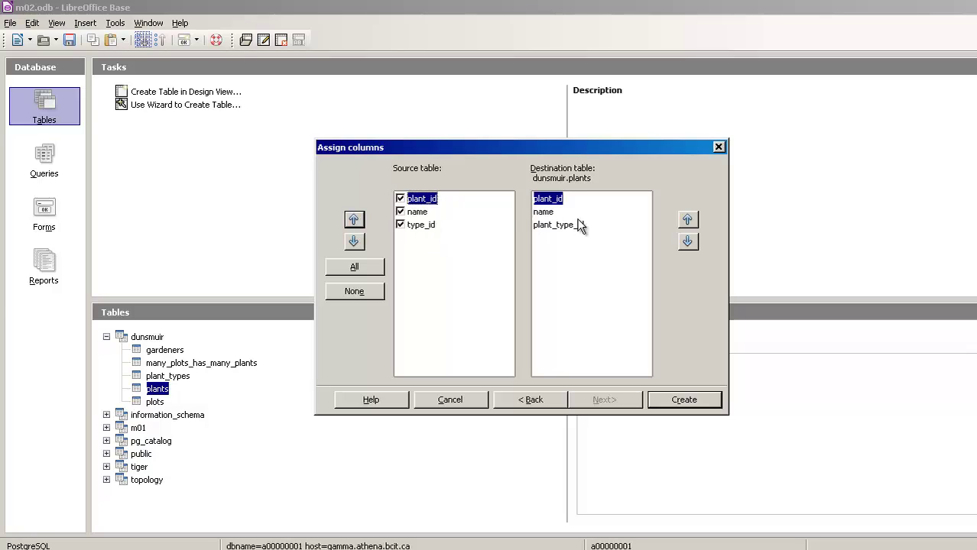
left_click(684, 400)
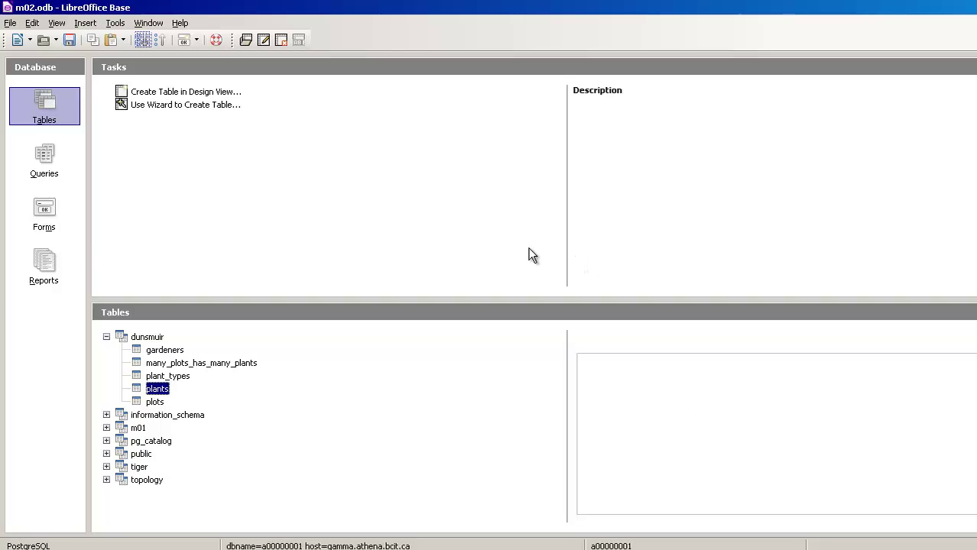
Select the dunsmuir many_plots_has_many_plants table and open plants_plots.csv from the m02_data folder as comma-separated text.
left_click(221, 364)
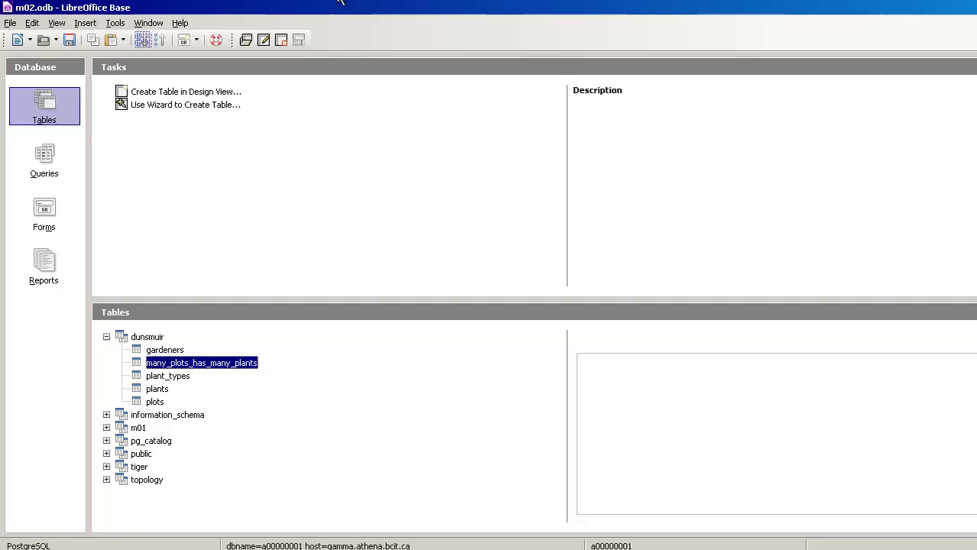
left_click(10, 23)
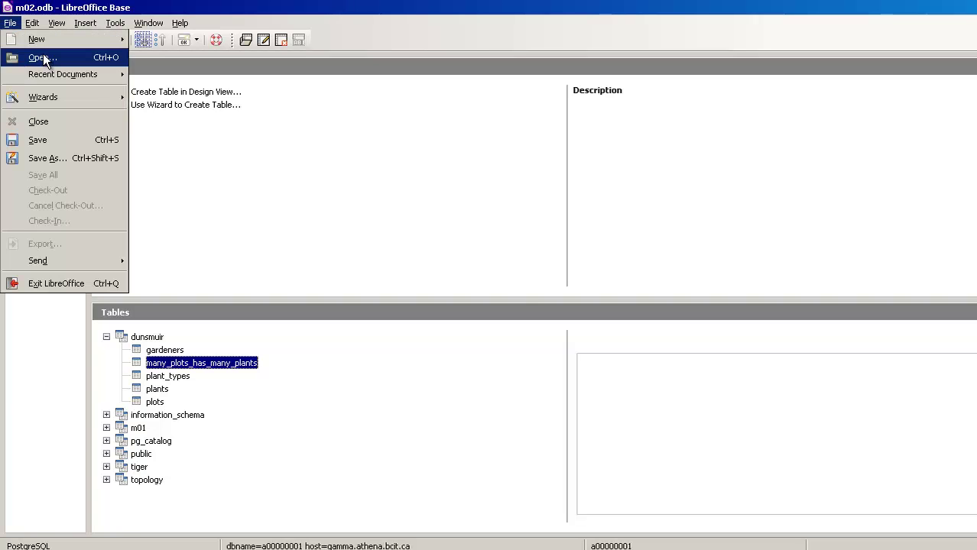
left_click(43, 55)
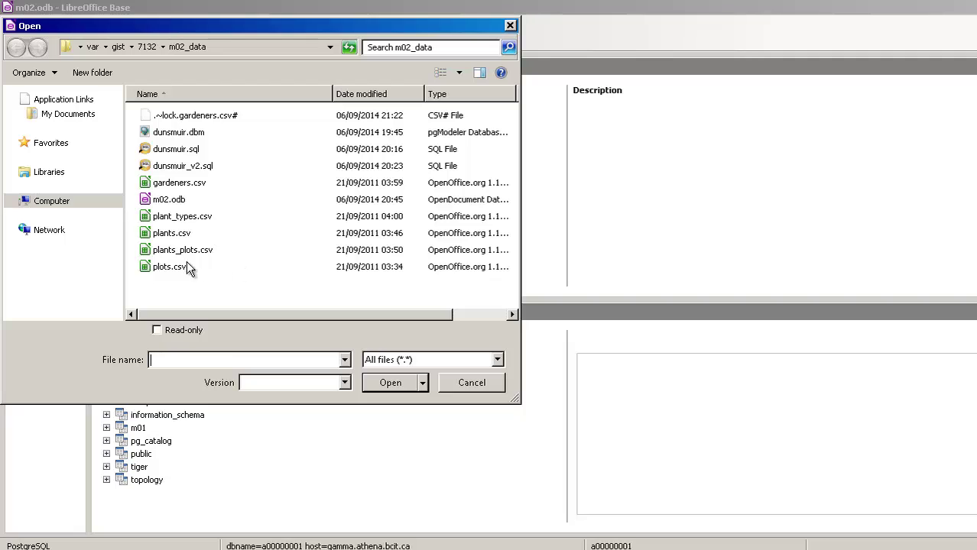
double_click(184, 250)
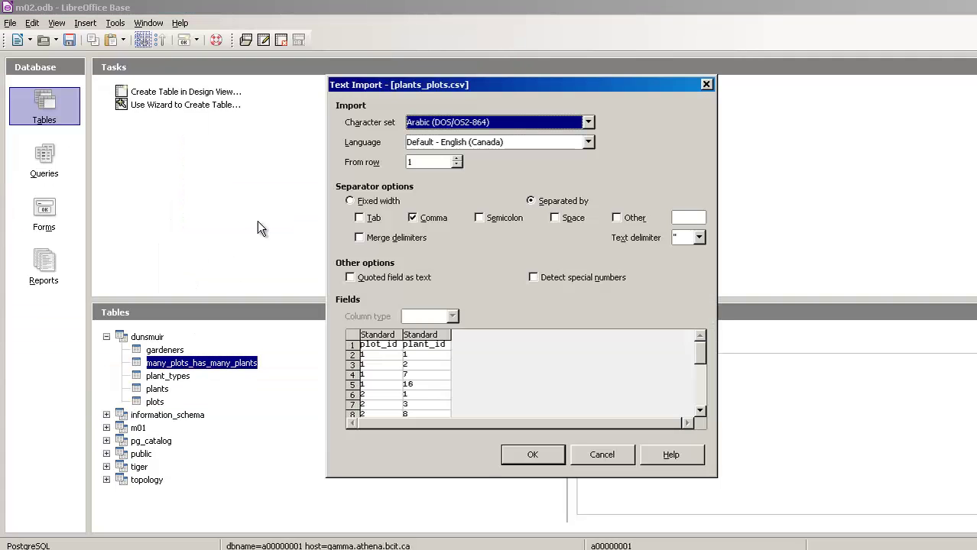
left_click(535, 458)
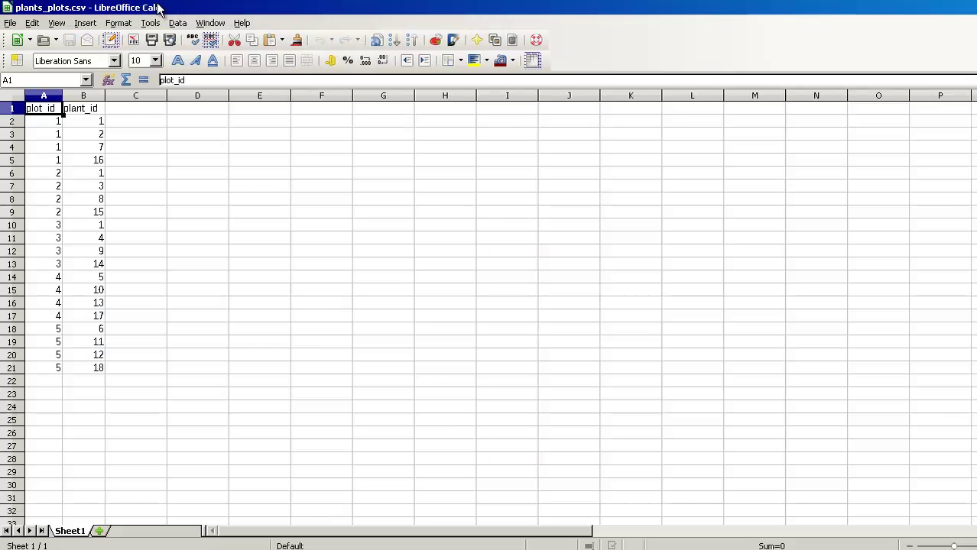
double_click(156, 6)
left_click_drag(157, 7, 654, 111)
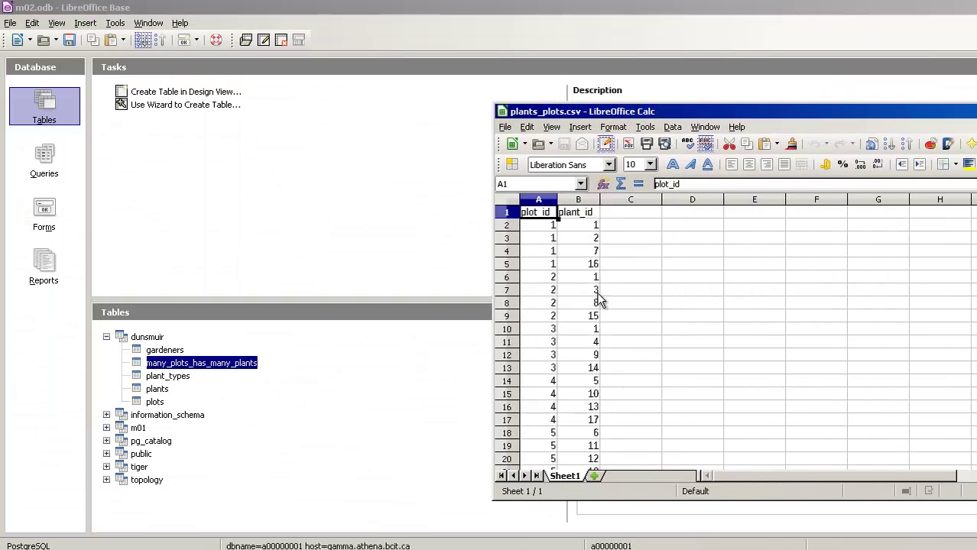
Check the plot_id and plant_id columns in plants_plots.csv and copy all the data with its header, cells A1 to B21.
left_click(547, 228)
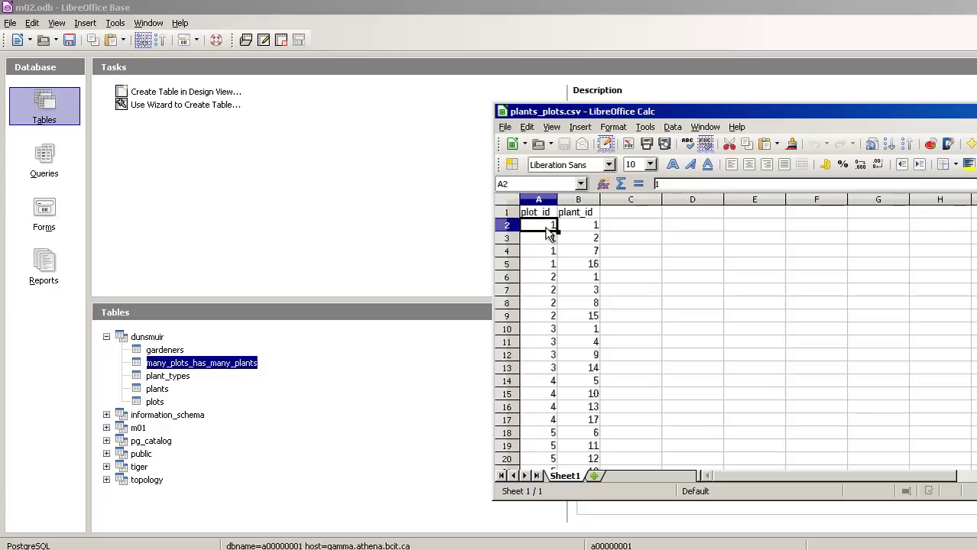
left_click(579, 228)
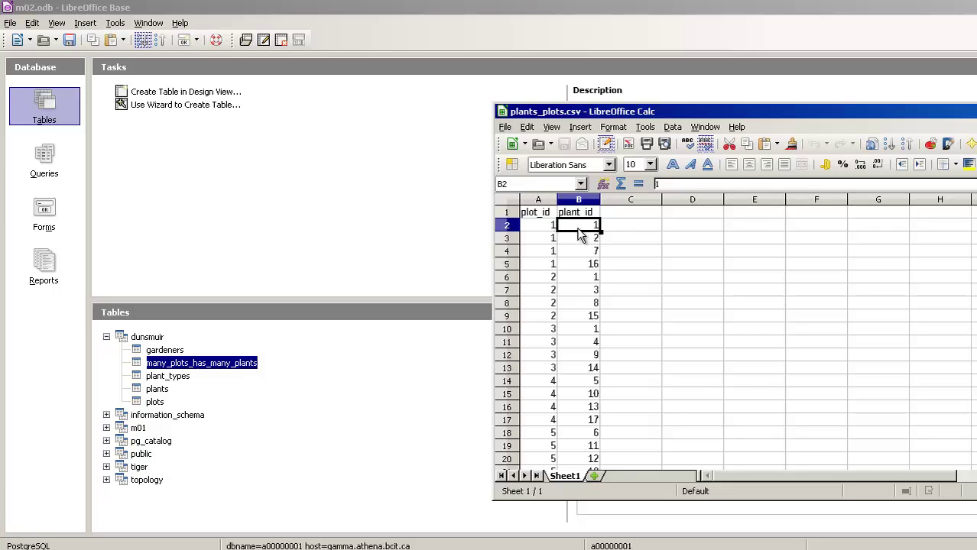
left_click(542, 216)
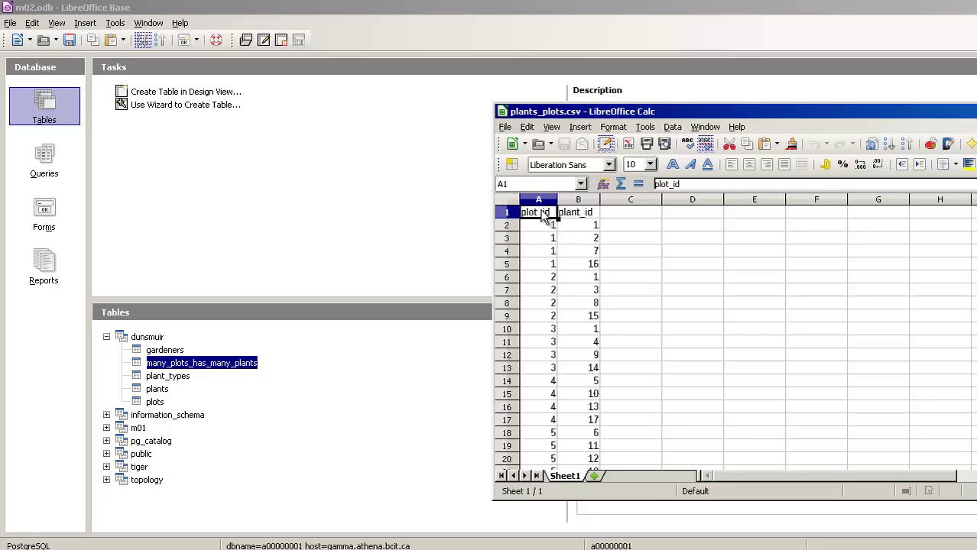
scroll(589, 279, "down", 4)
left_click(598, 316, "shift")
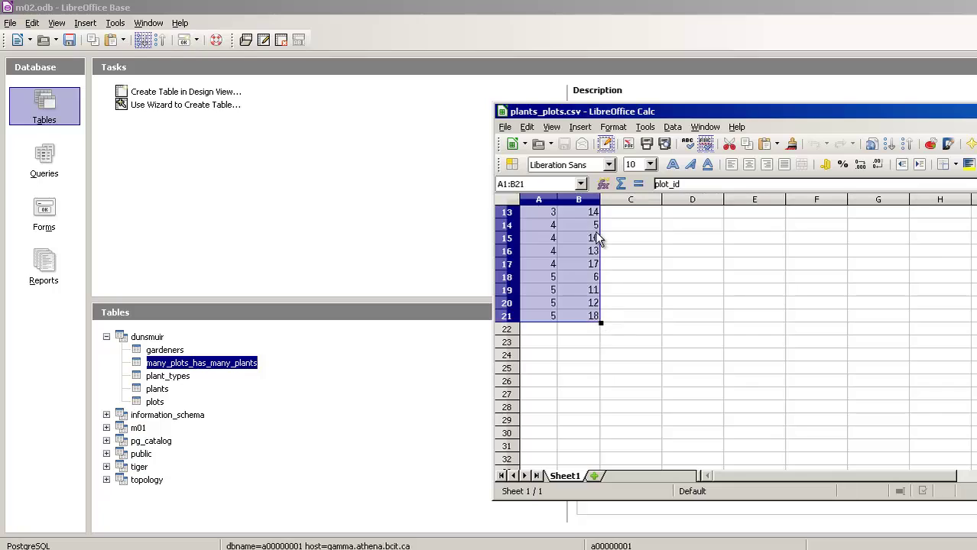
left_click(527, 127)
left_click(543, 220)
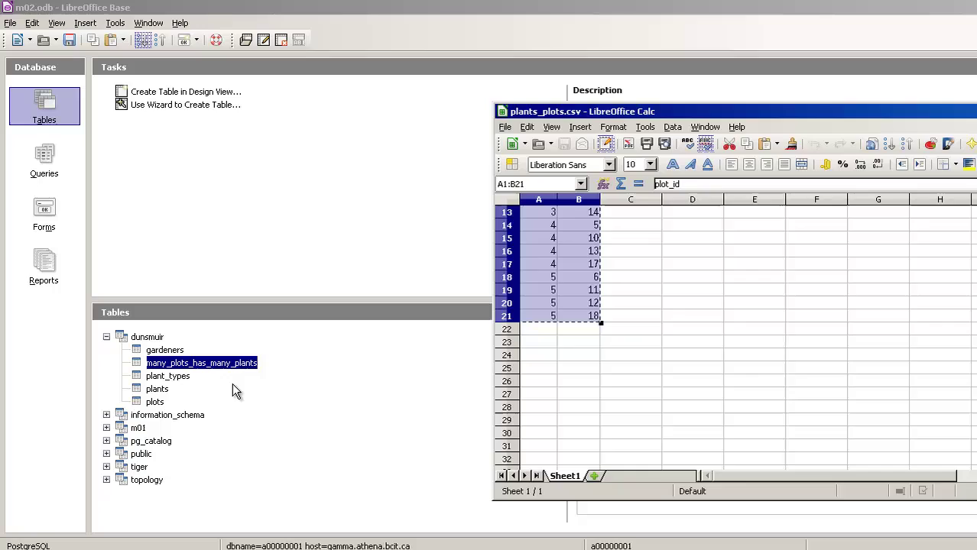
Append the copied data to dunsmuir.many_plots_has_many_plants, using the first line as column names and matching plot_id and plant_id.
right_click(223, 360)
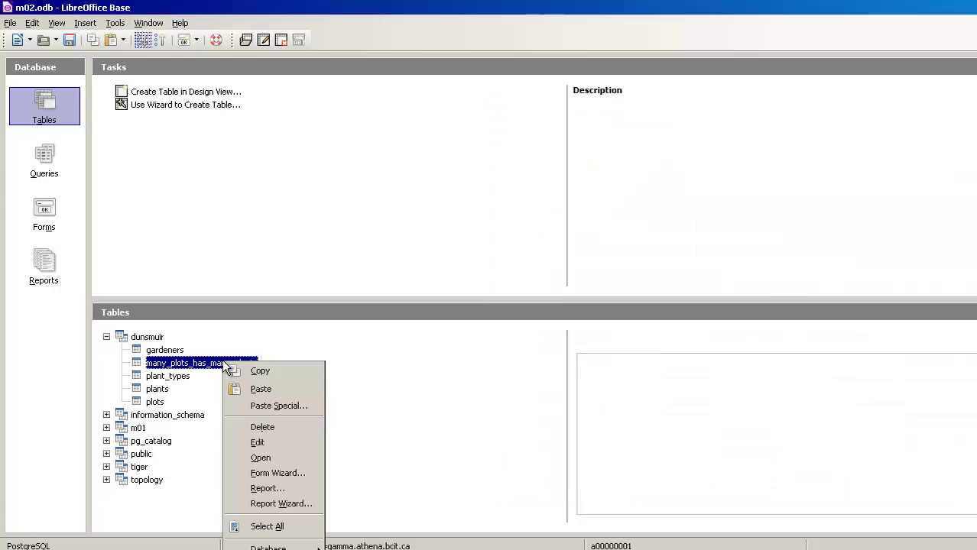
left_click(261, 390)
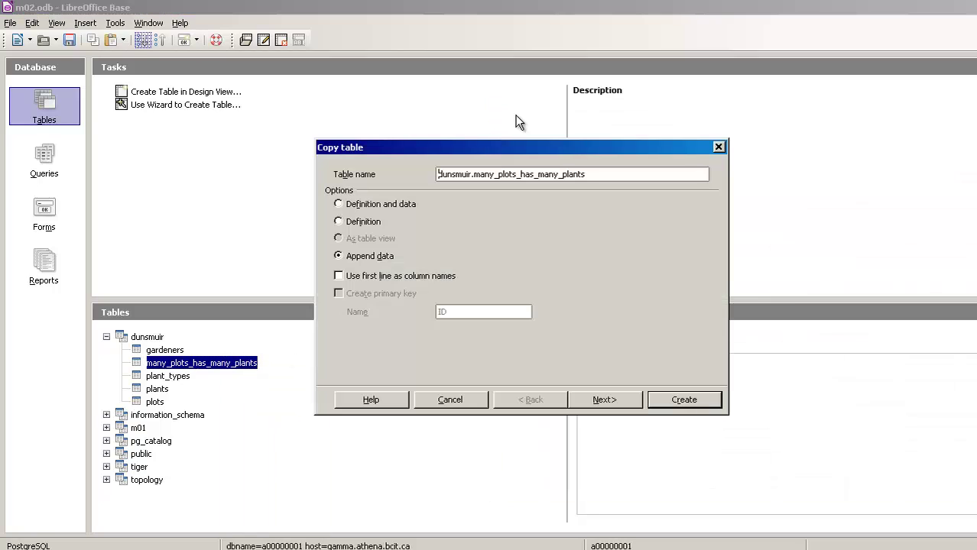
left_click(386, 277)
left_click(603, 404)
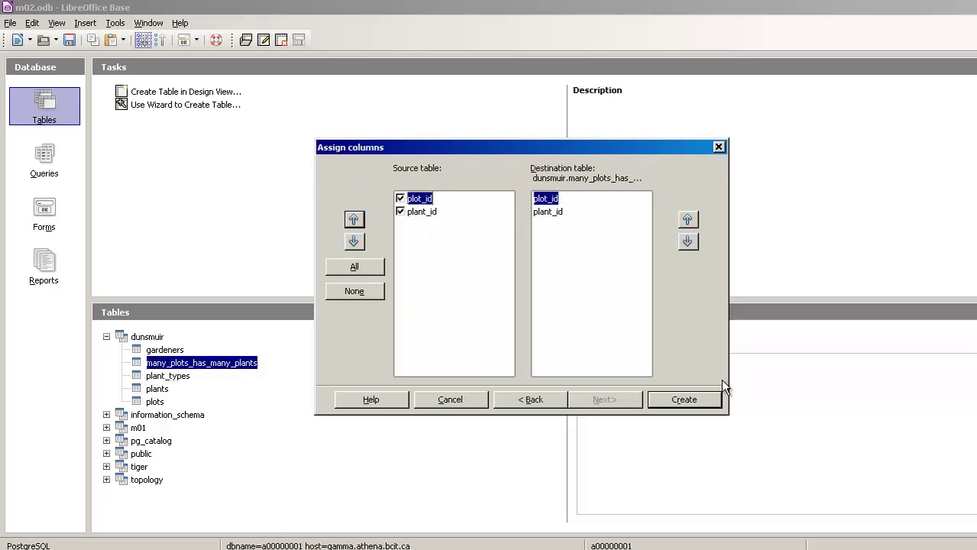
left_click(696, 403)
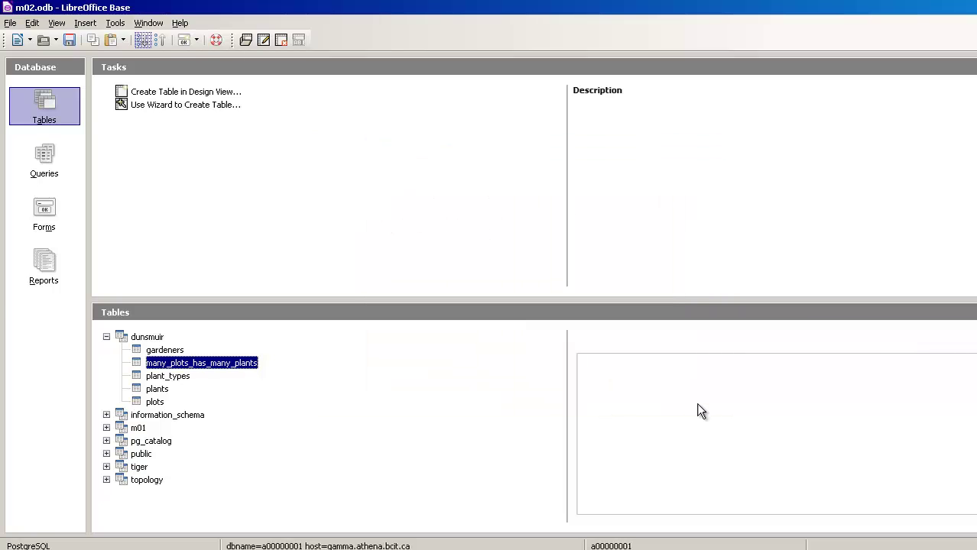
Open the data of the dunsmuir many_plots_has_many_plants and plots tables and position their windows for comparison.
double_click(220, 367)
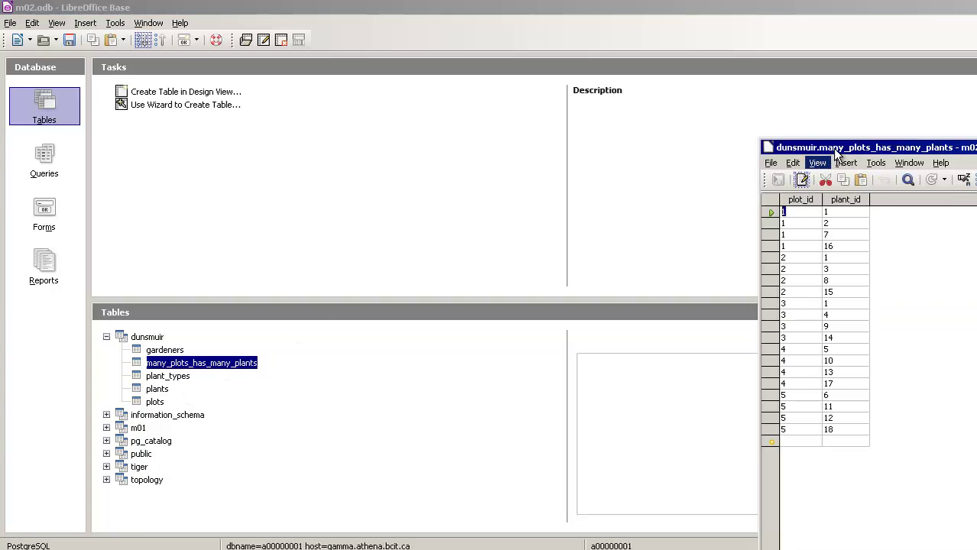
left_click_drag(816, 149, 673, 123)
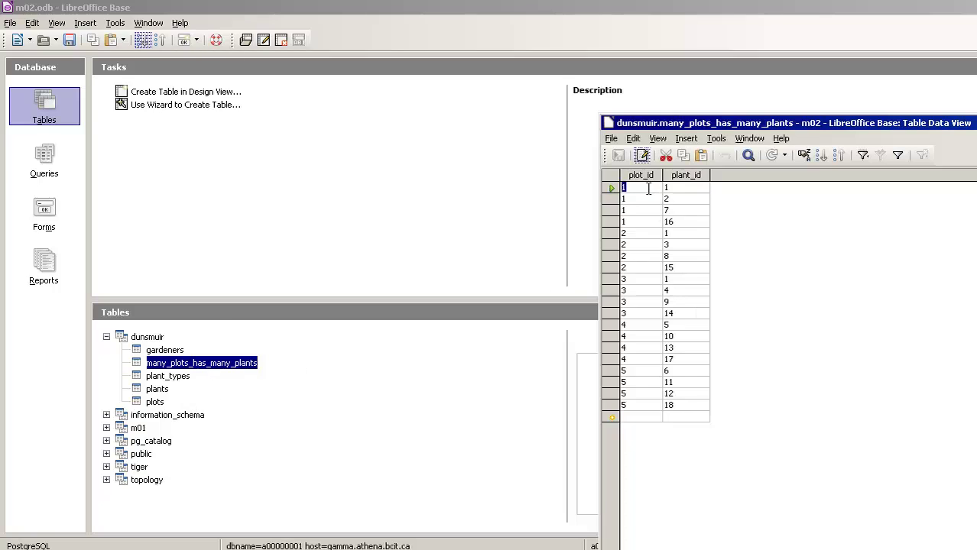
double_click(157, 402)
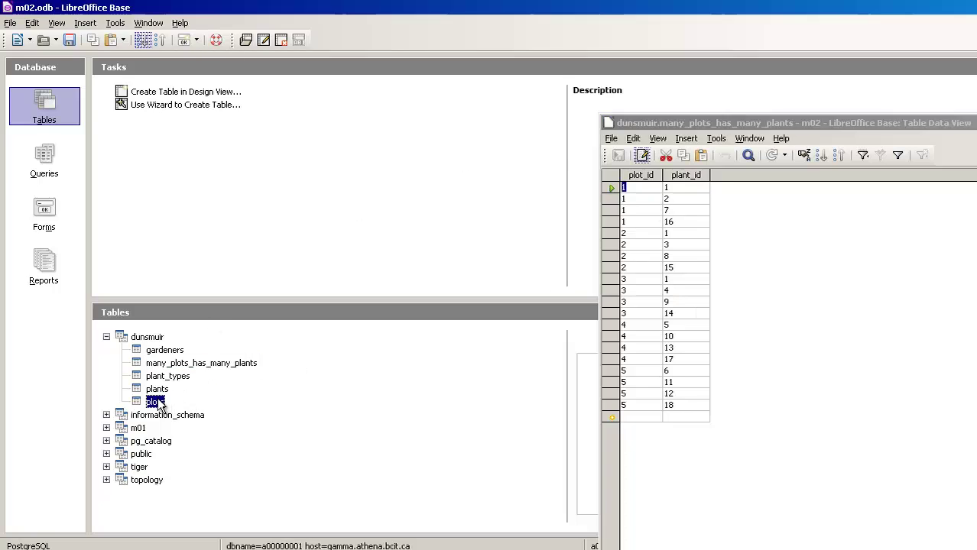
left_click_drag(848, 148, 539, 151)
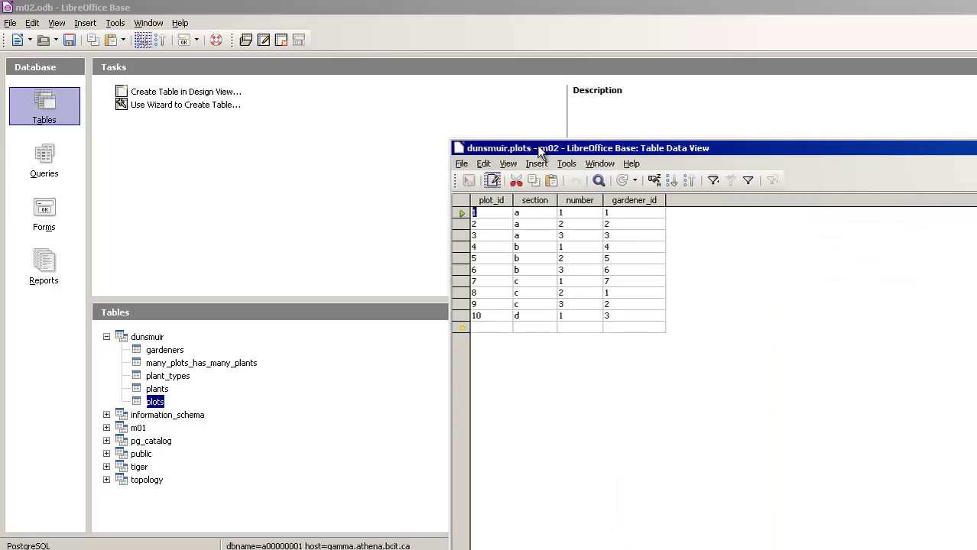
Open the data of the dunsmuir plant_types table and move its window beside the table list.
left_click(183, 377)
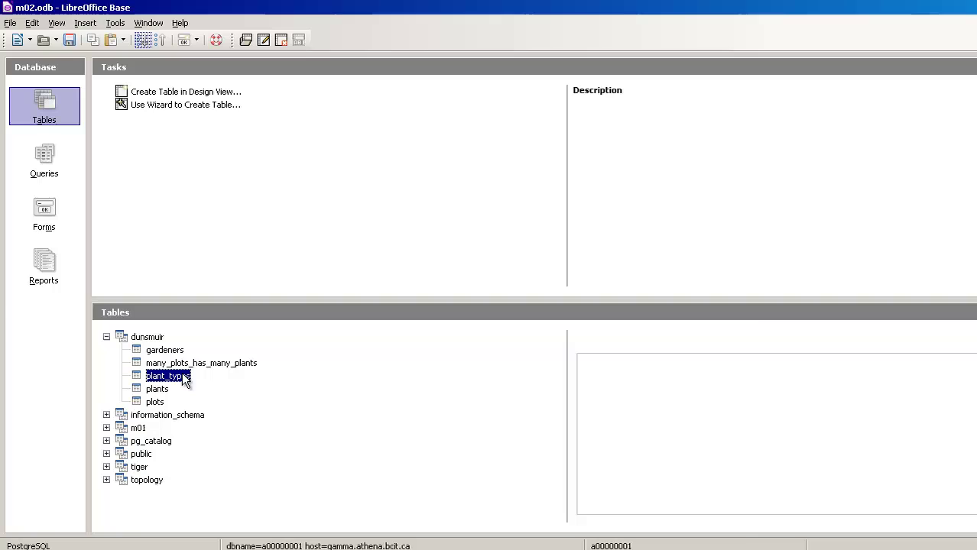
double_click(183, 380)
left_click_drag(914, 153, 589, 144)
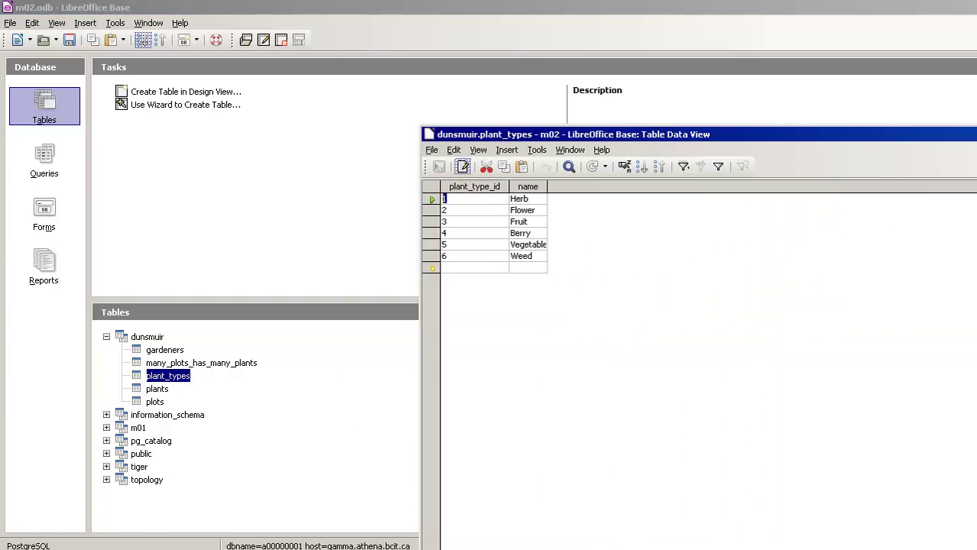
Bring the open plots and many_plots_has_many_plants data windows in front of plant_types so their ID columns can be compared.
left_click(114, 548)
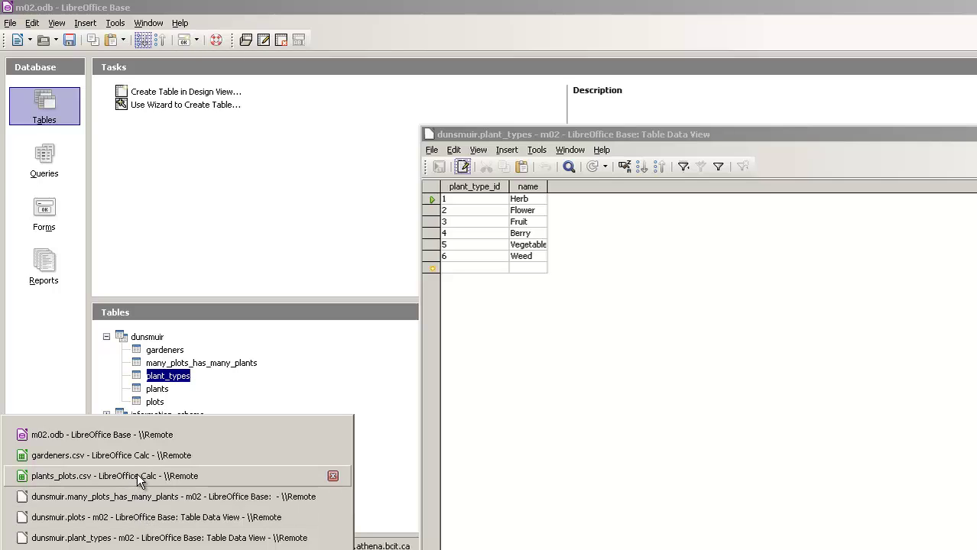
left_click(135, 519)
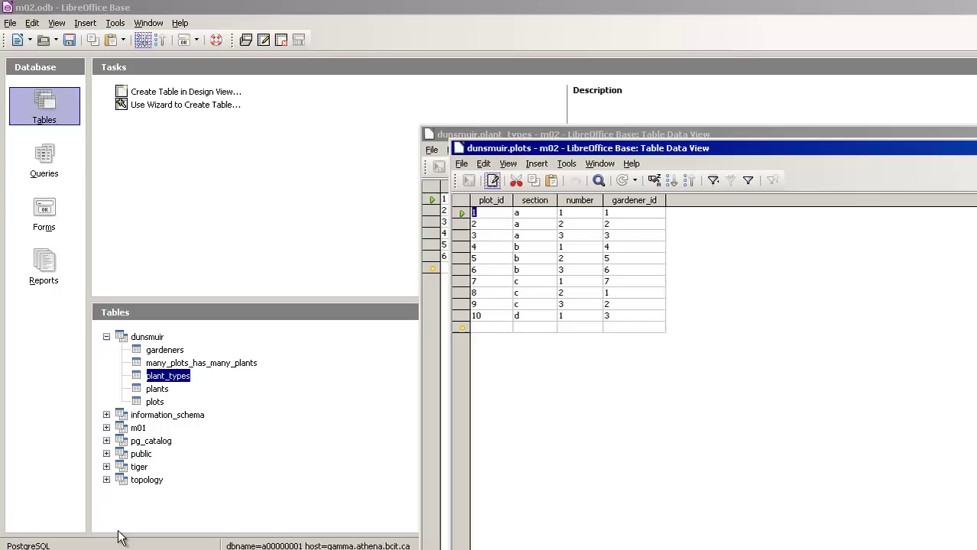
left_click(123, 548)
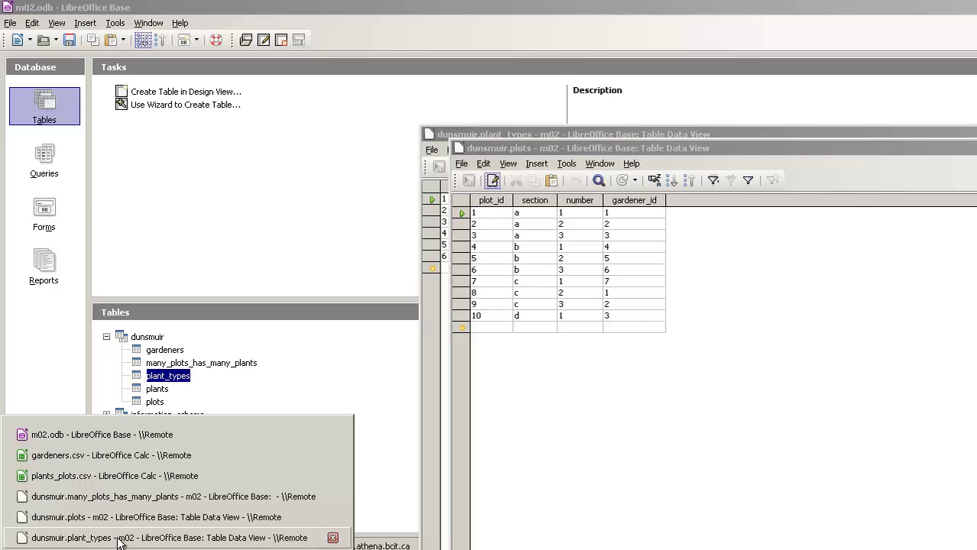
left_click(333, 535)
left_click(122, 549)
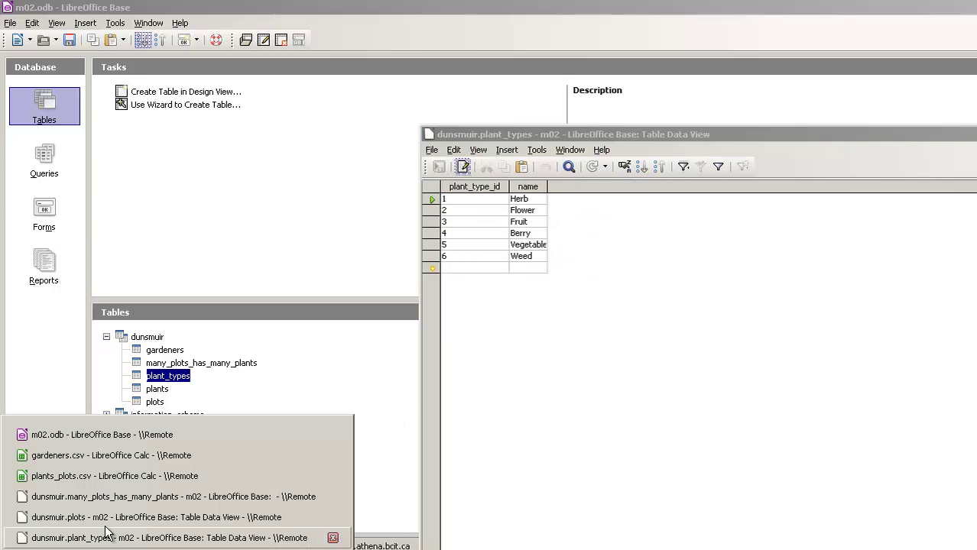
left_click(106, 514)
left_click(123, 549)
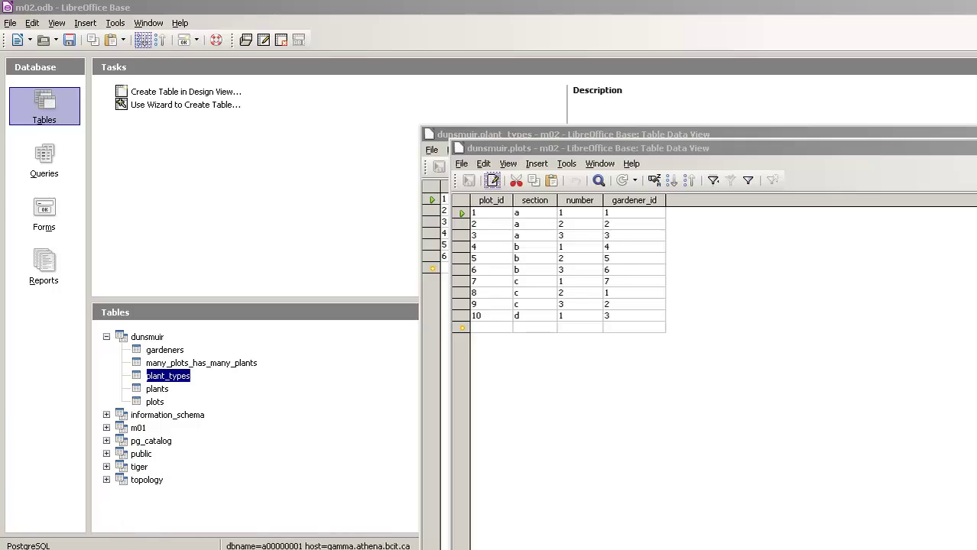
left_click(129, 495)
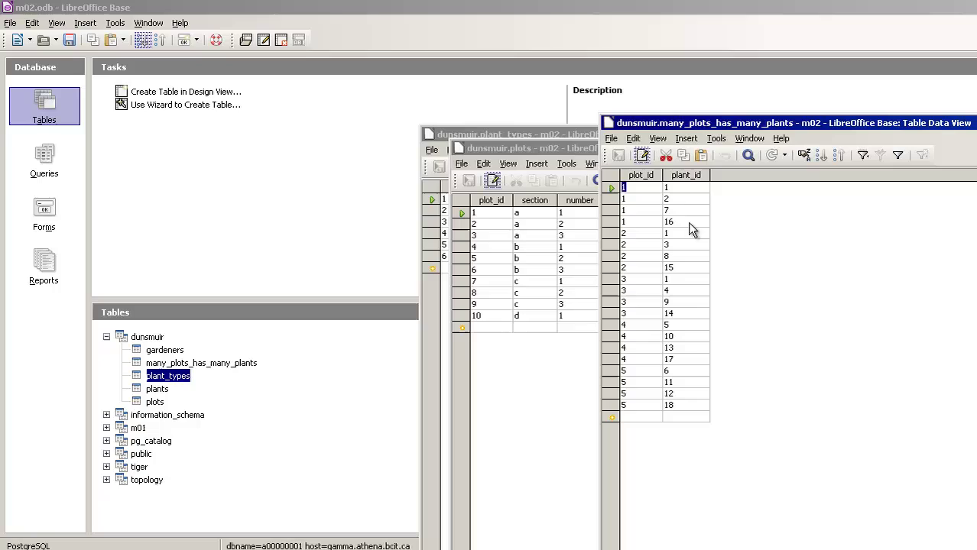
Check the plot_id 4, plant_id 5 record of many_plots_has_many_plants against the plots and plant_types data, moving the plant_types window alongside.
left_click(614, 325)
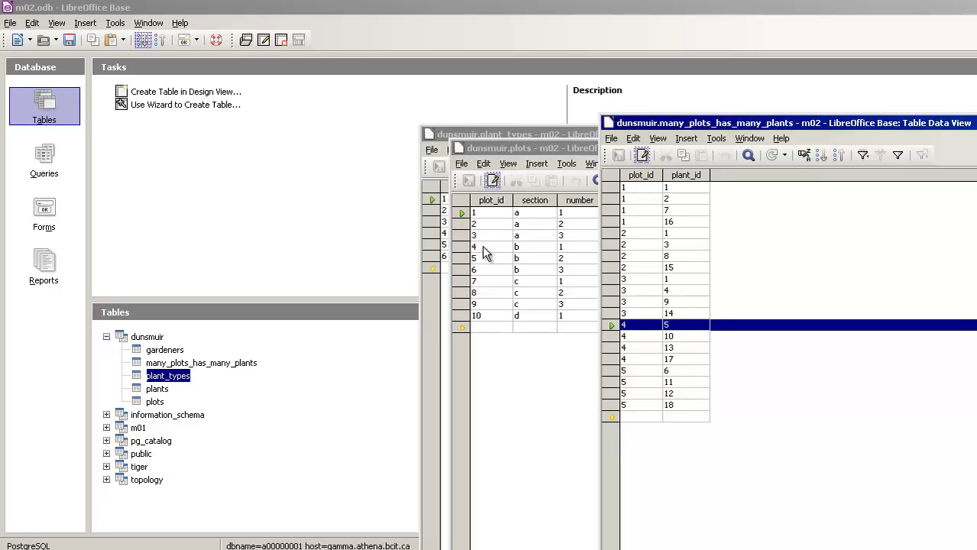
left_click(669, 325)
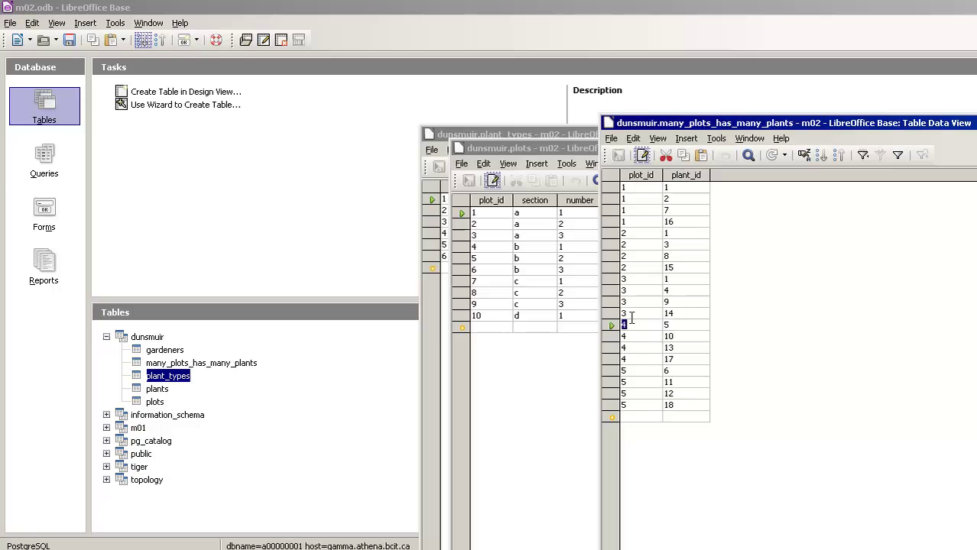
left_click(448, 244)
left_click(448, 244)
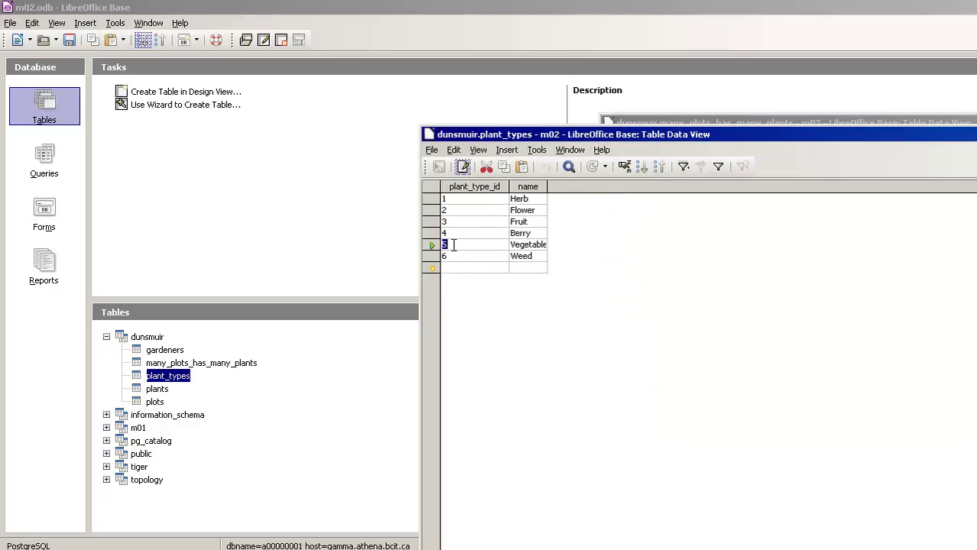
left_click(537, 150)
left_click_drag(830, 207, 830, 207)
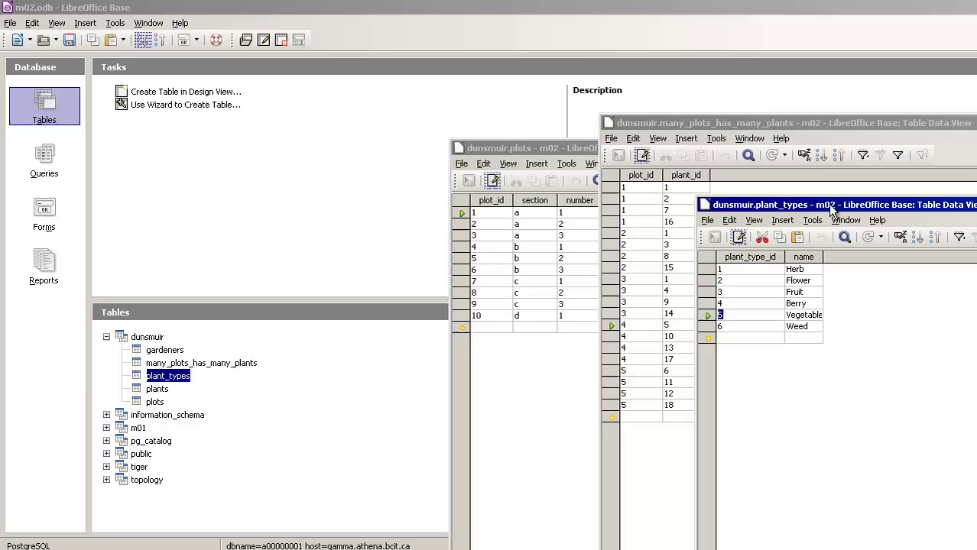
left_click(611, 325)
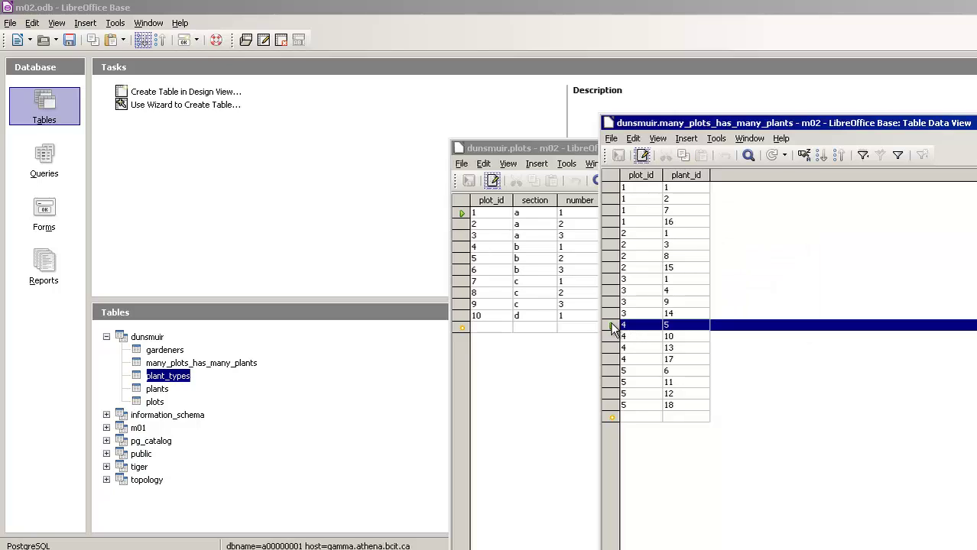